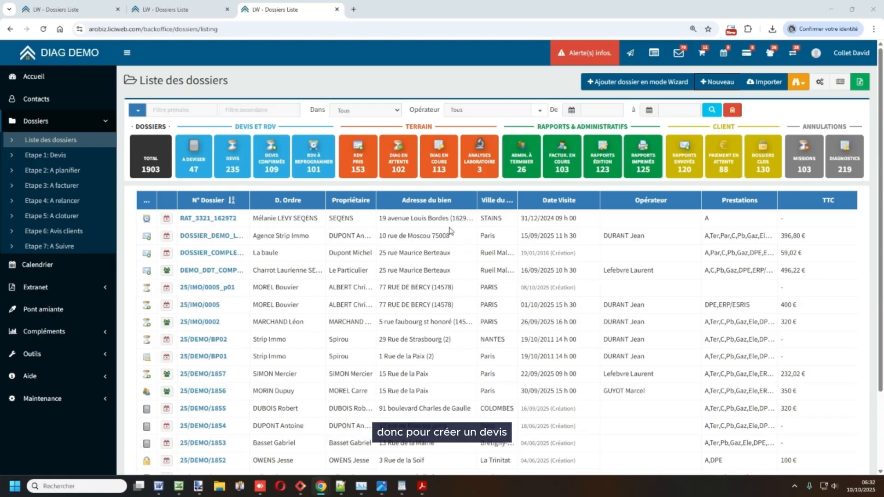
- Collapse the dossiers navigation and start a new dossier with + Nouveau
click(102, 124)
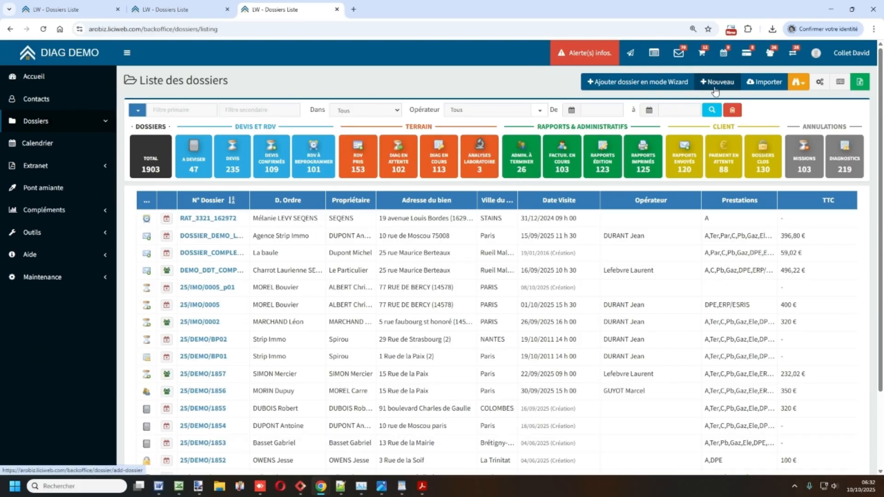
click(720, 83)
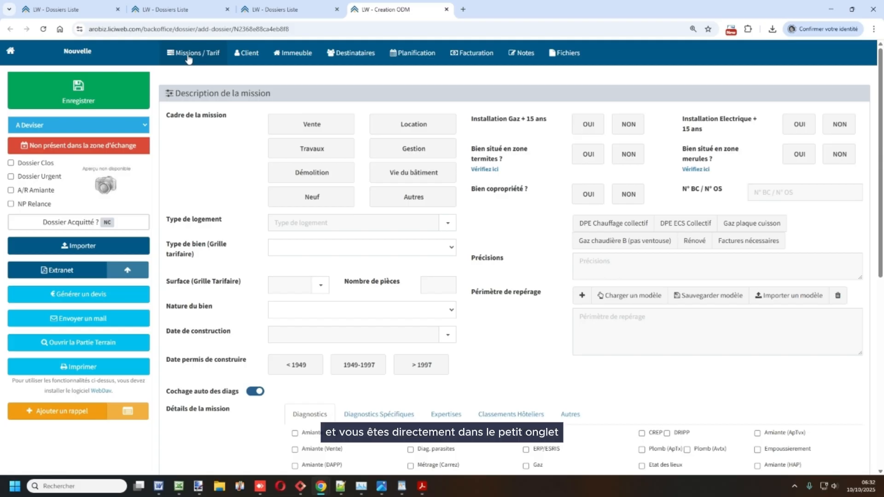
- Review the Client, Immeuble, Destinataires and Planification sections, then return to Missions / Tarif
click(242, 57)
click(285, 57)
click(336, 56)
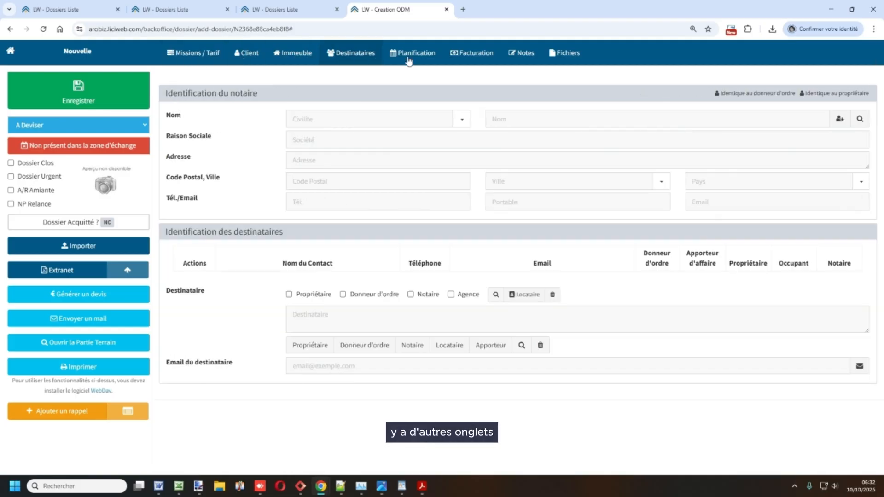
click(408, 59)
click(210, 58)
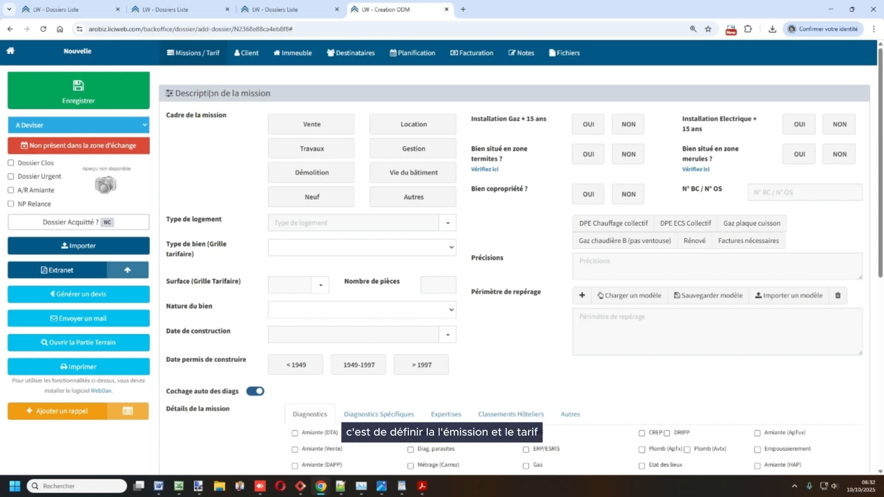
- Set the mission context to Vente and the property type to Appartement
click(289, 128)
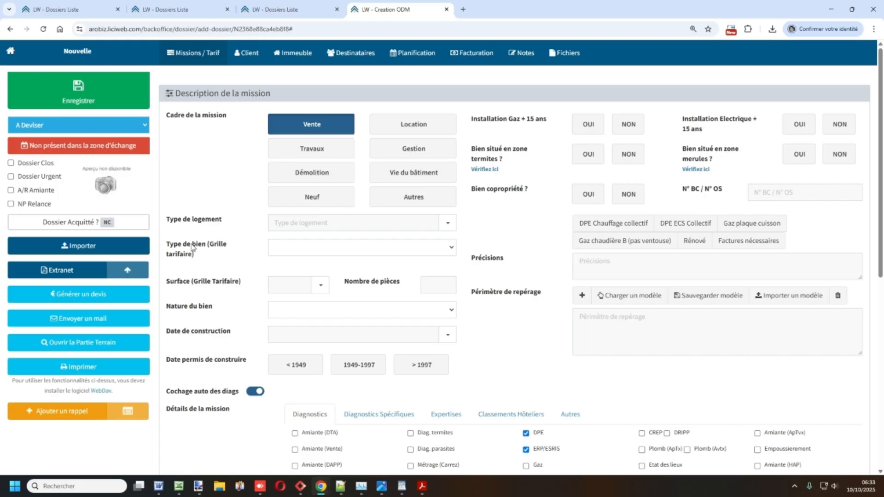
drag(169, 249, 204, 252)
click(294, 247)
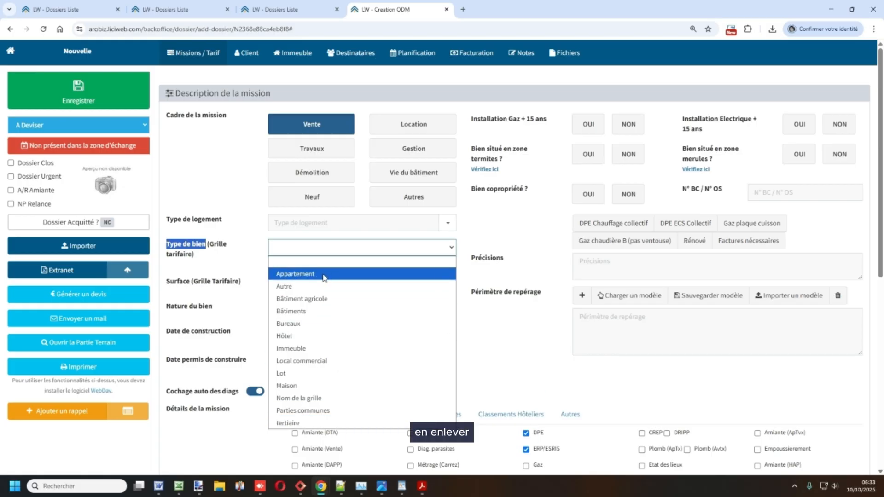
click(300, 276)
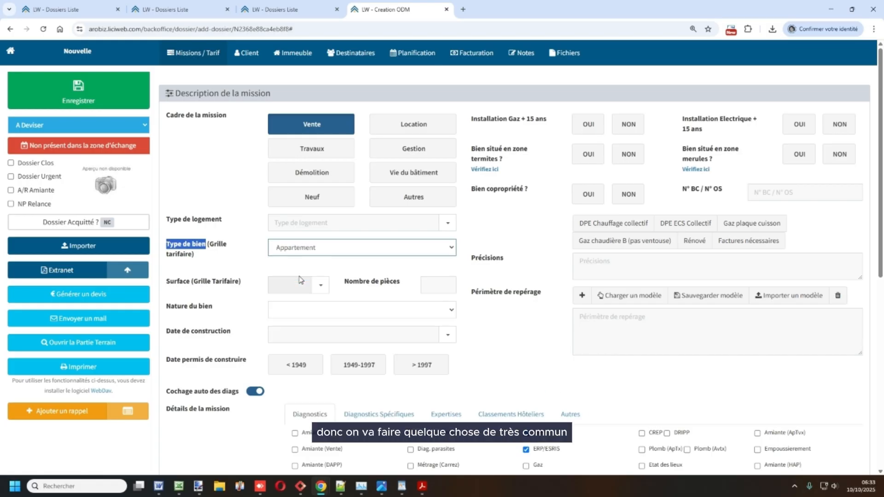
click(234, 273)
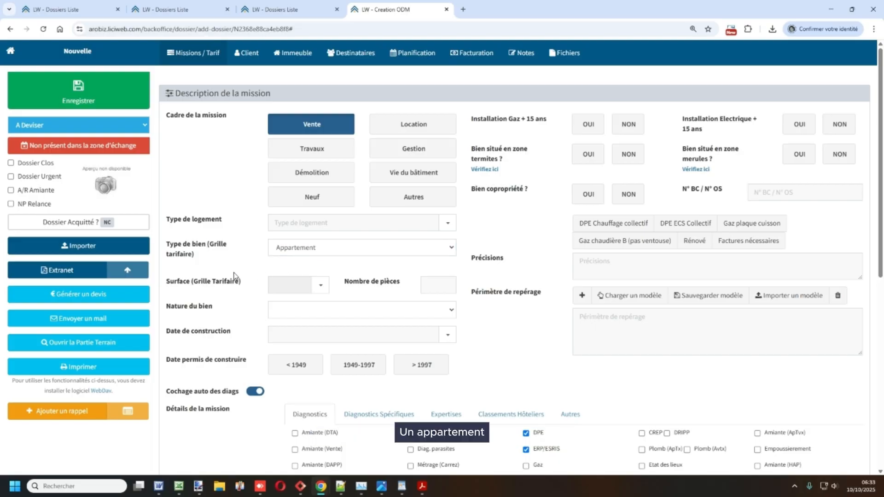
drag(171, 286, 249, 285)
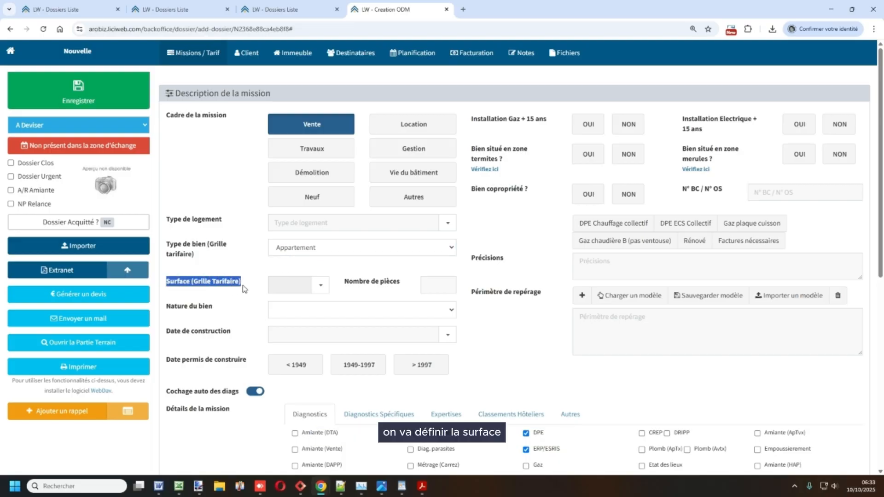
click(326, 292)
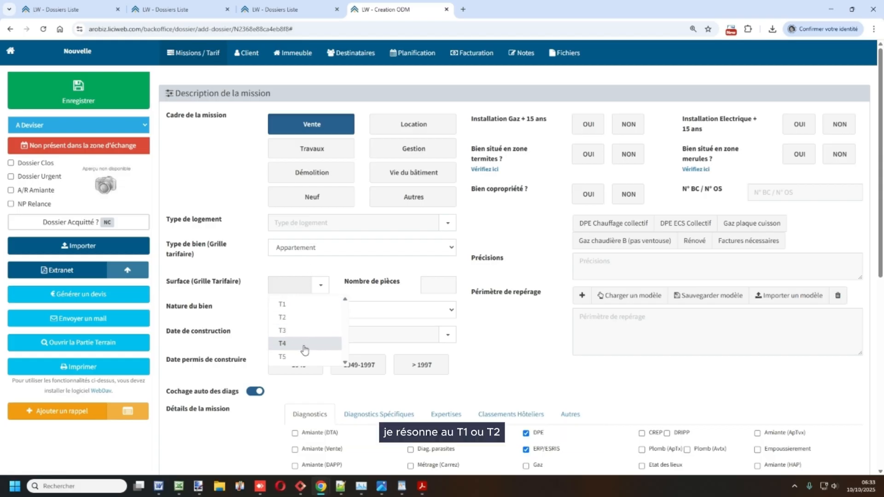
- Compare the Maison surface ranges, then settle on Appartement with surface class T2
click(322, 248)
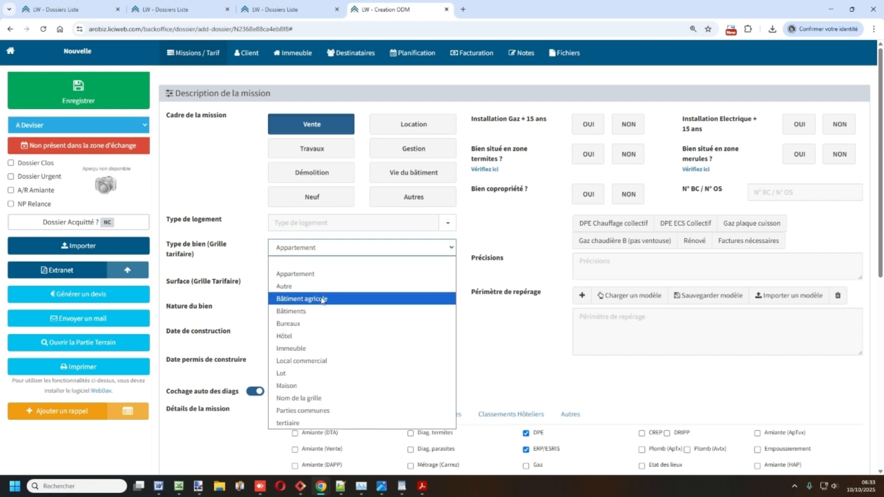
click(304, 388)
click(317, 290)
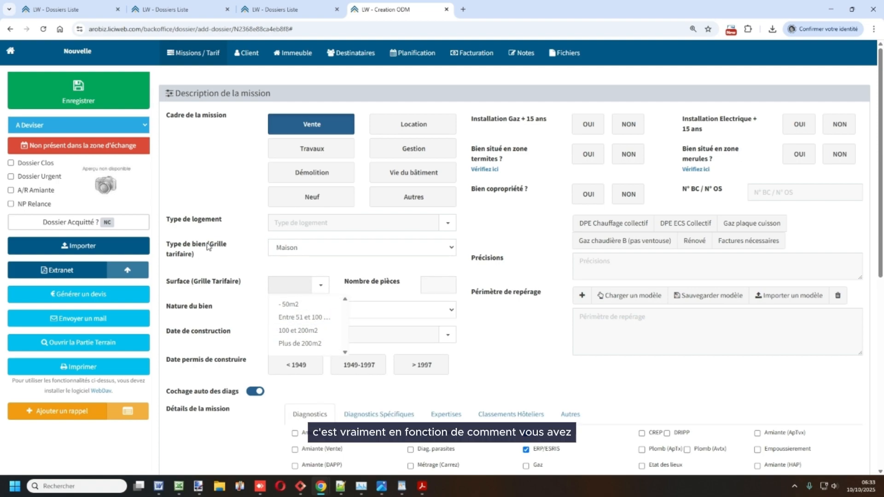
drag(208, 246, 232, 256)
click(314, 254)
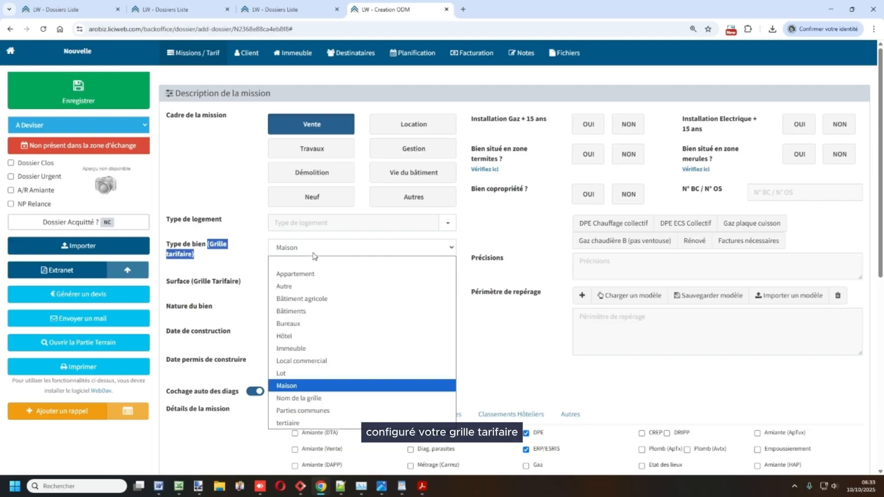
click(295, 274)
click(318, 286)
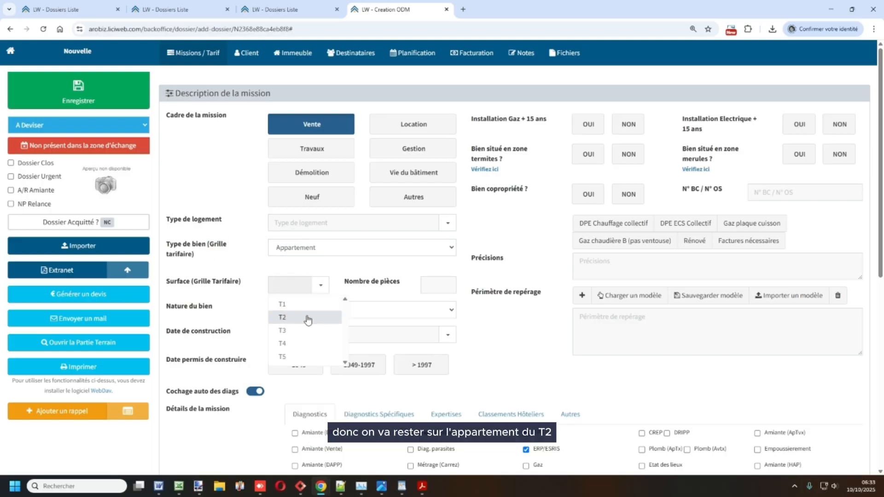
click(307, 317)
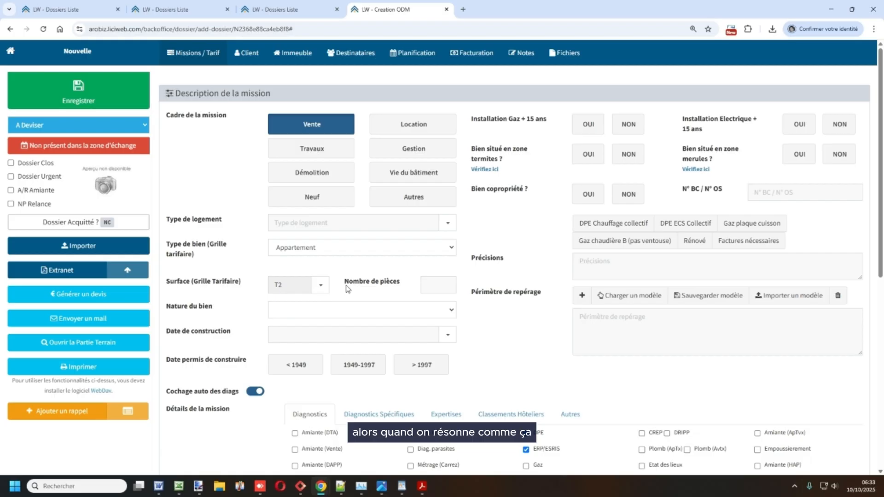
- Point out the number of rooms, Précisions and construction date fields
drag(347, 289, 402, 288)
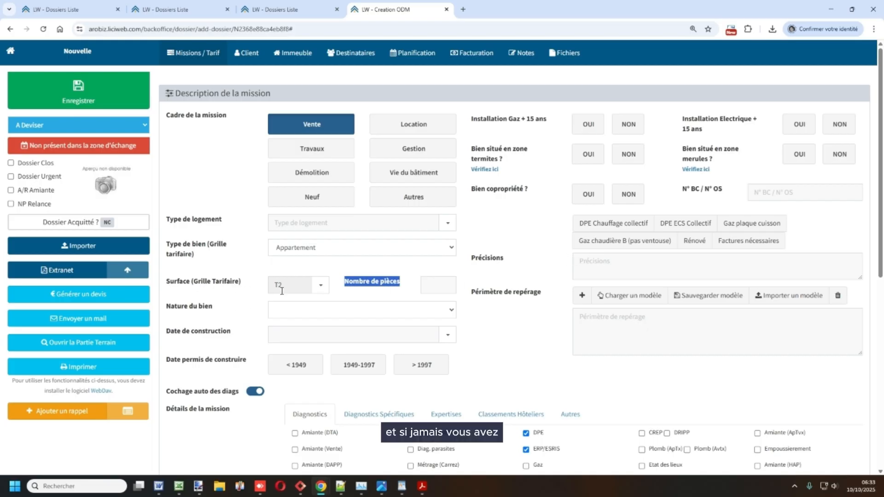
click(597, 266)
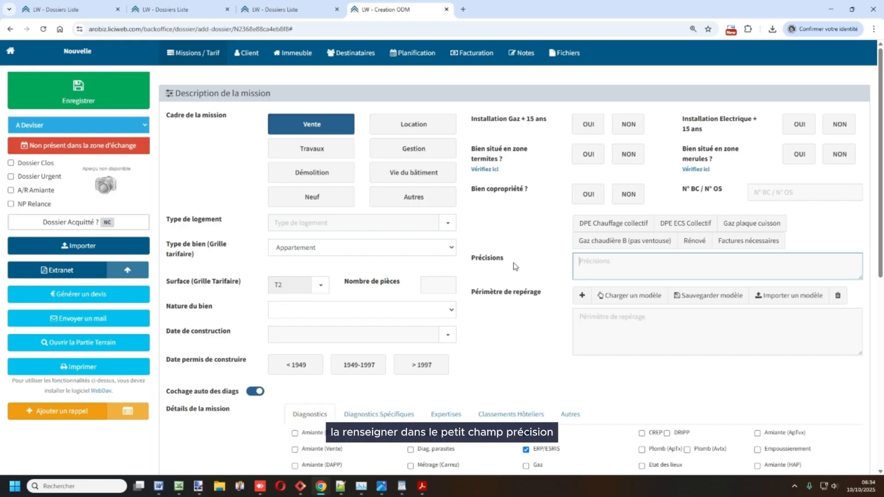
drag(515, 267, 477, 263)
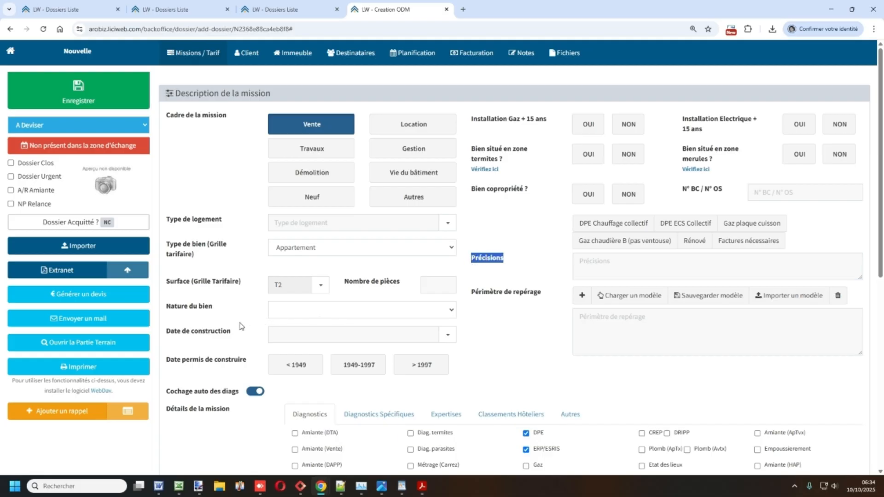
drag(171, 340, 230, 338)
- Enter 1929 as the construction date and set the permit period to before 1949
click(312, 338)
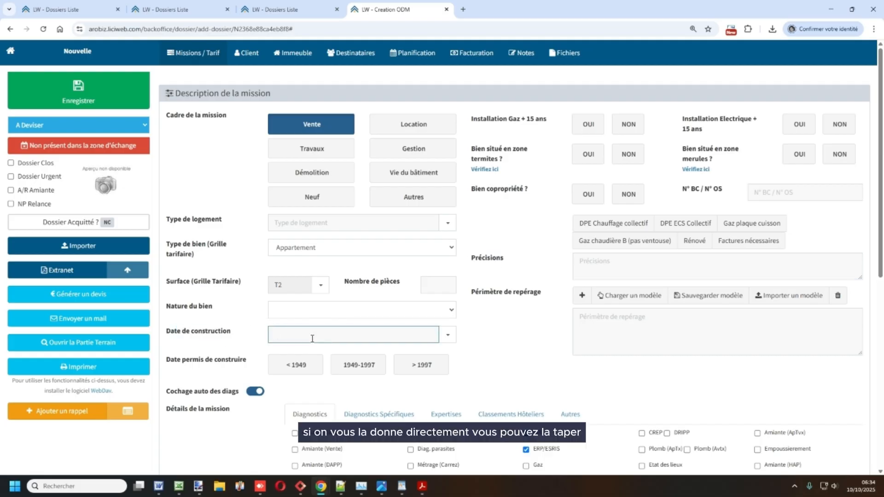
click(446, 337)
scroll(366, 389, down, 2)
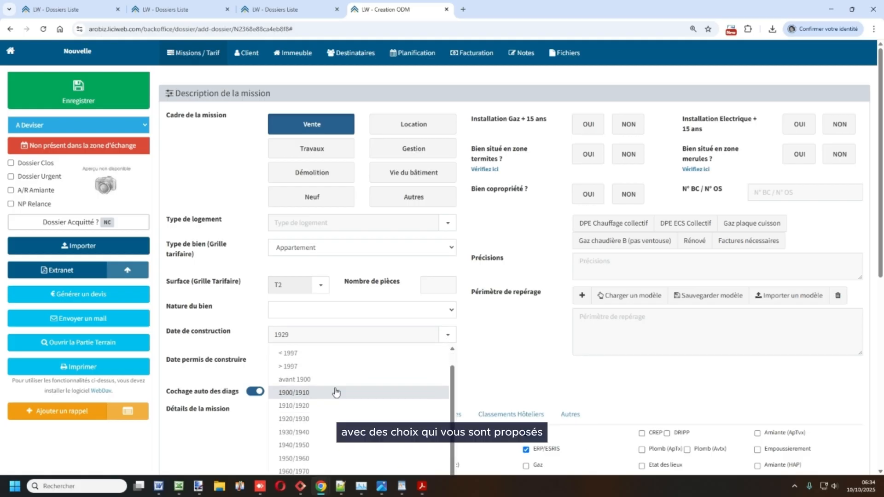
click(475, 366)
click(292, 368)
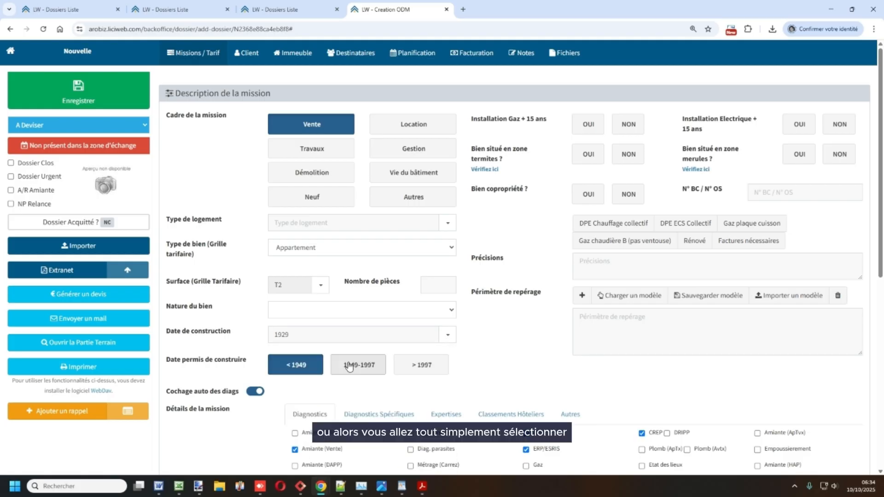
click(358, 365)
click(421, 365)
click(295, 365)
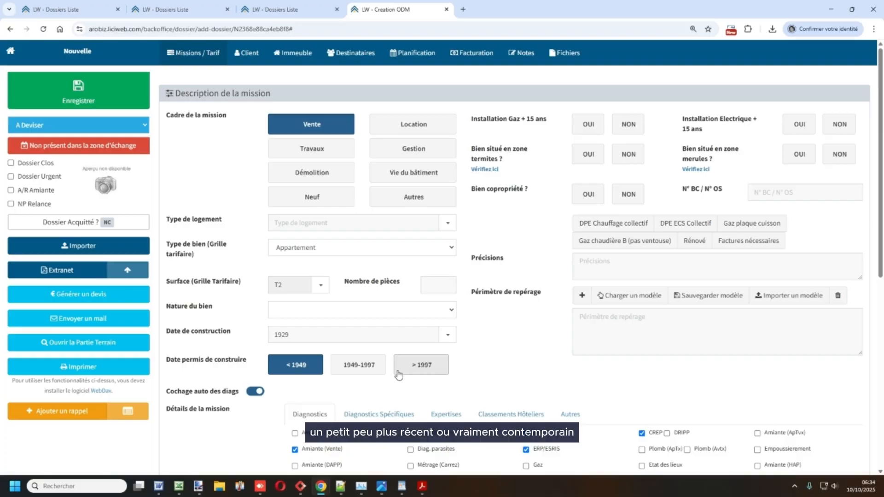
- Answer Oui for gas, electricity, termite zone and co-ownership, and Non for merule zone
click(582, 123)
click(797, 124)
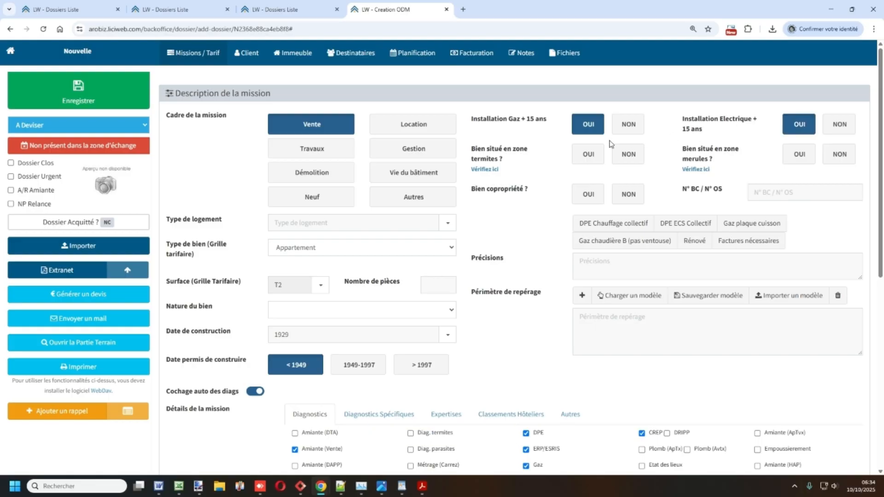
click(591, 156)
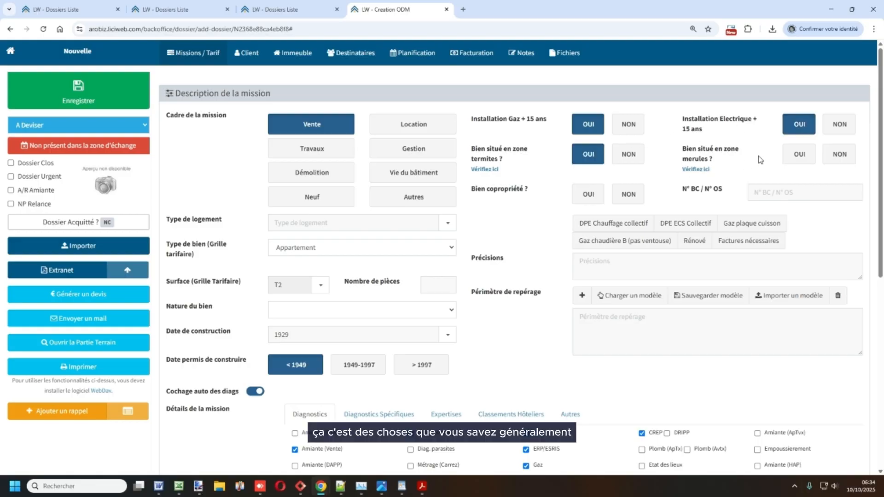
click(837, 154)
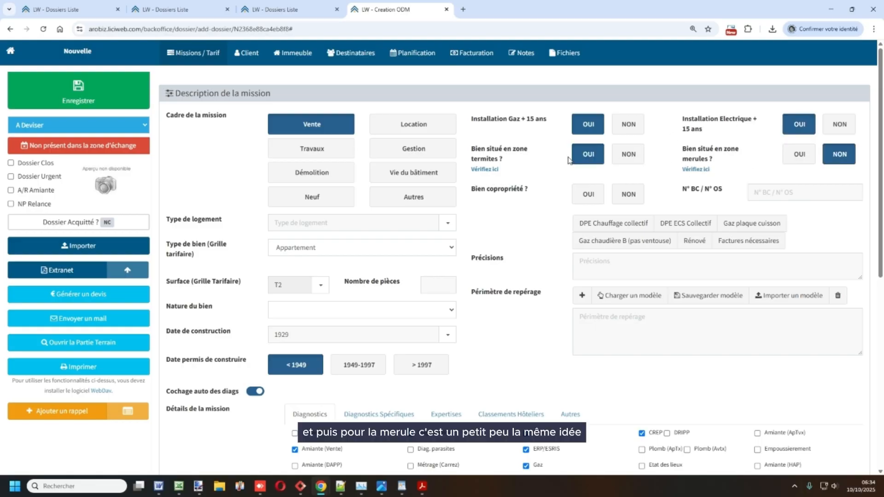
click(587, 196)
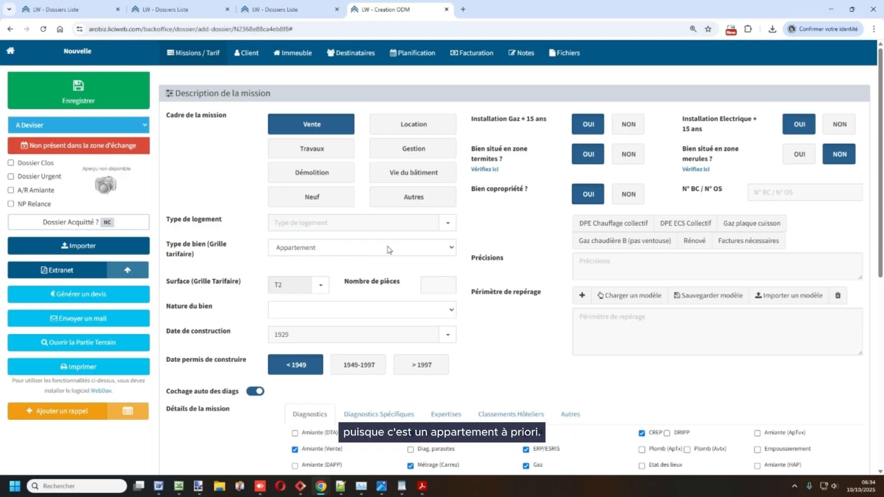
- Add collective heating, collective hot water and gas cooking plates phrases to Précisions
scroll(499, 228, down, 1)
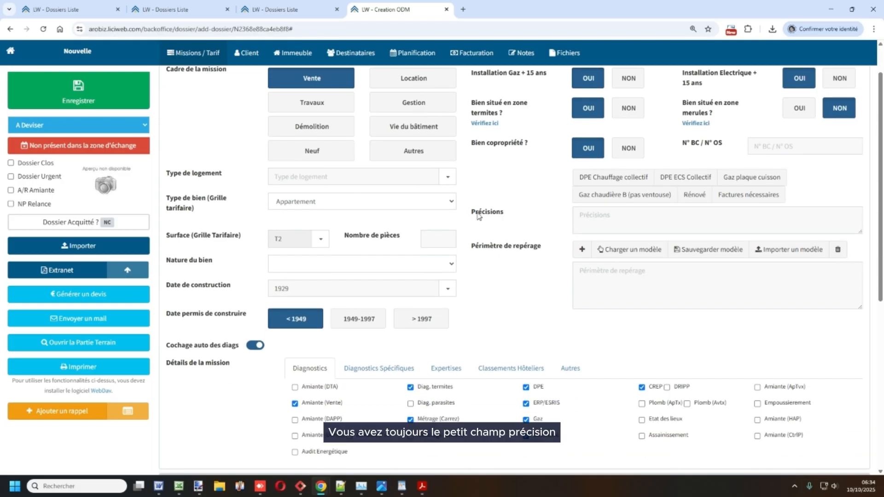
drag(476, 213, 507, 215)
click(607, 179)
click(679, 178)
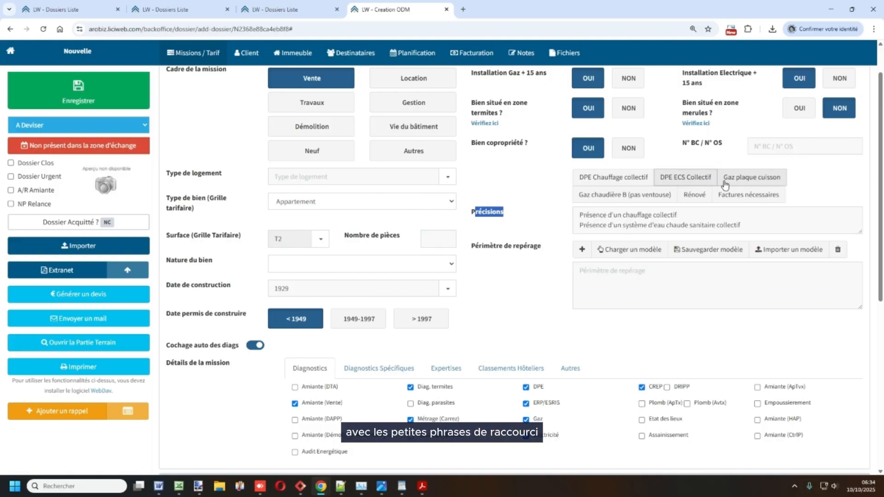
click(728, 178)
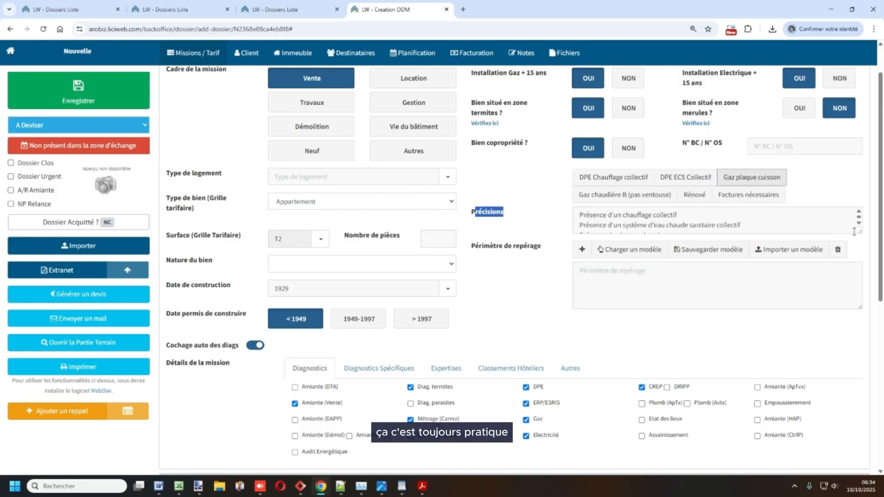
click(717, 240)
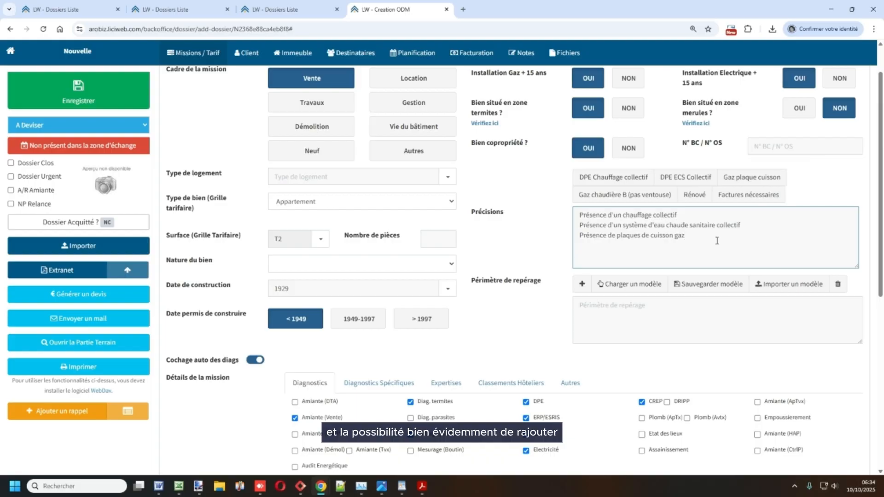
text(kkgk)
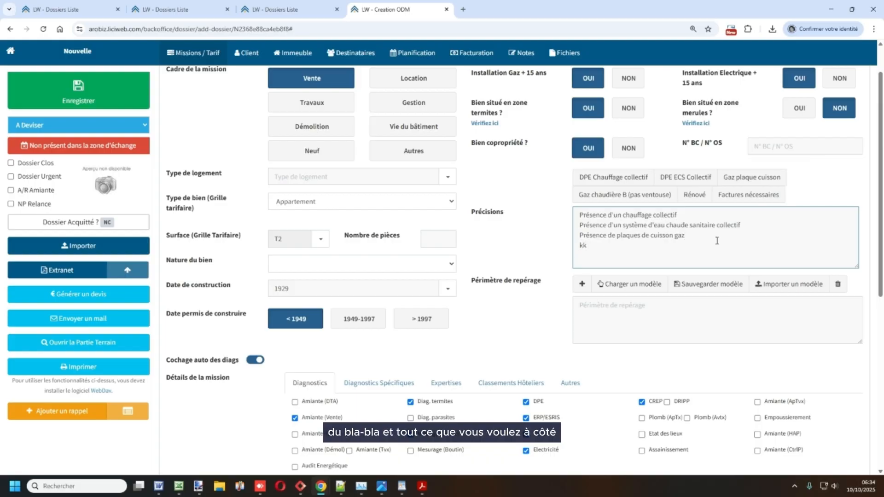
- Highlight the automatic diagnostic ticking note below Précisions
scroll(668, 244, down, 1)
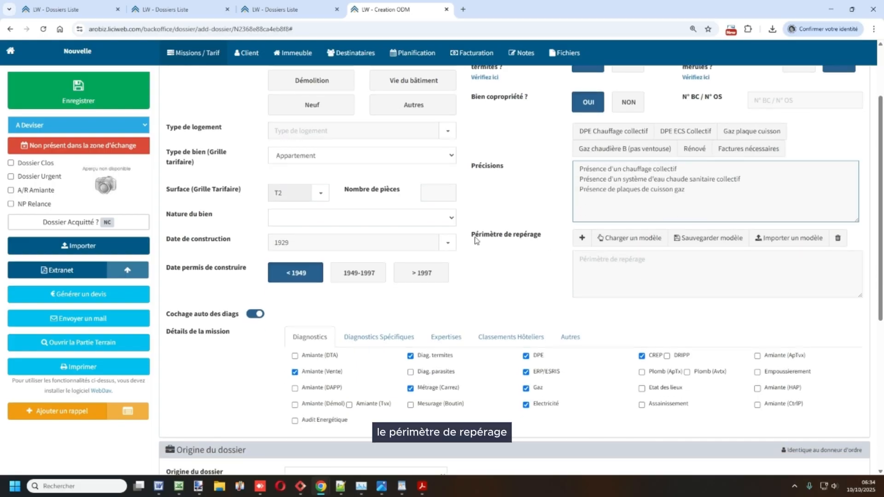
drag(475, 235, 545, 248)
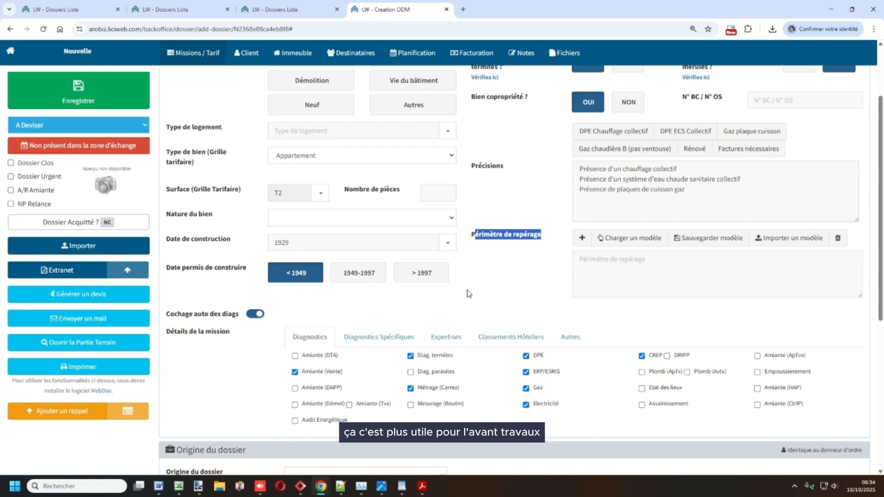
click(371, 309)
scroll(229, 336, down, 1)
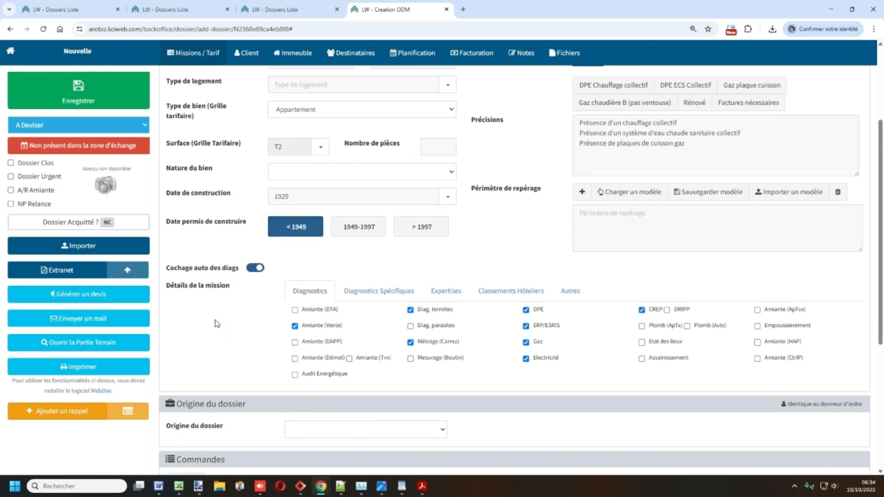
scroll(406, 281, up, 1)
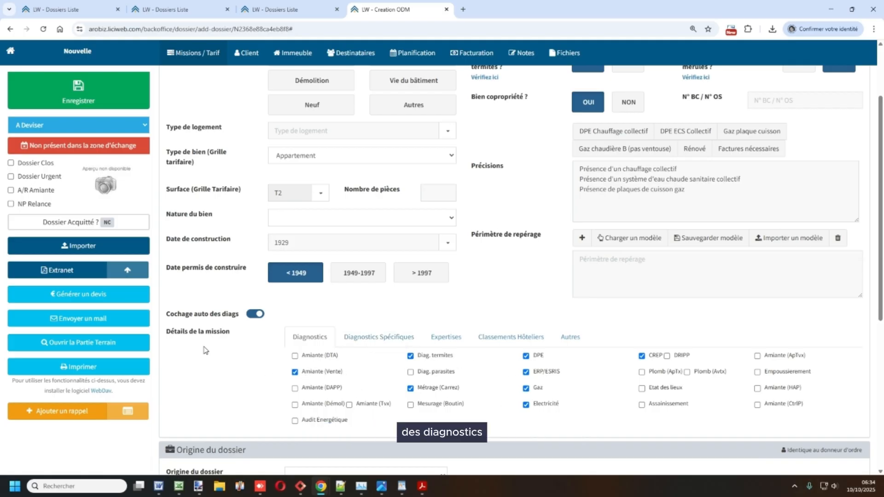
drag(166, 316, 229, 314)
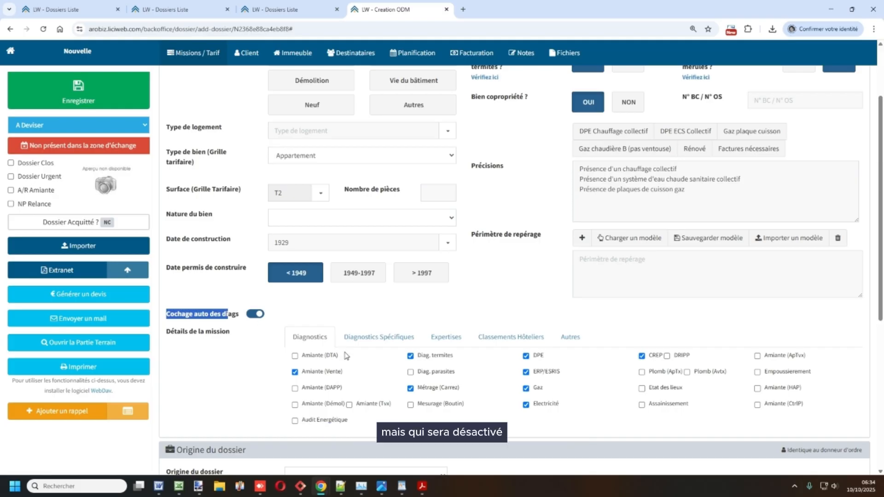
click(253, 380)
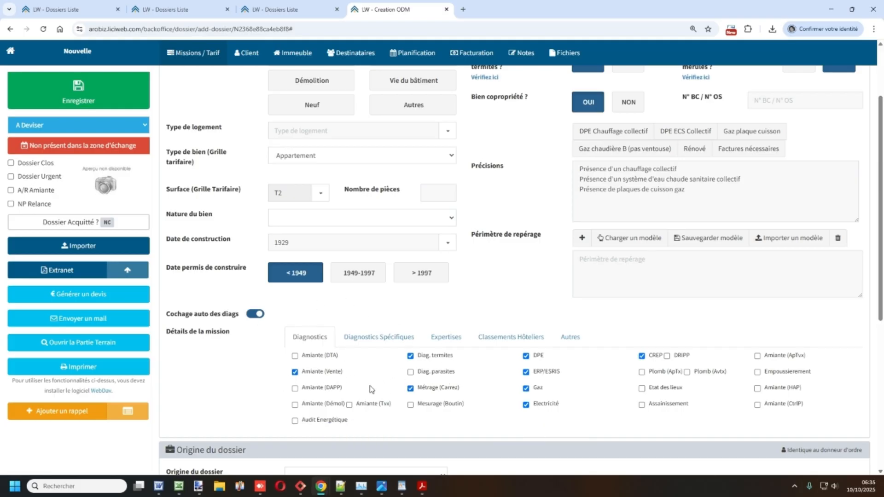
- Untick and re-tick the DPE diagnostic, leaving it ticked
scroll(499, 375, up, 1)
scroll(498, 375, up, 2)
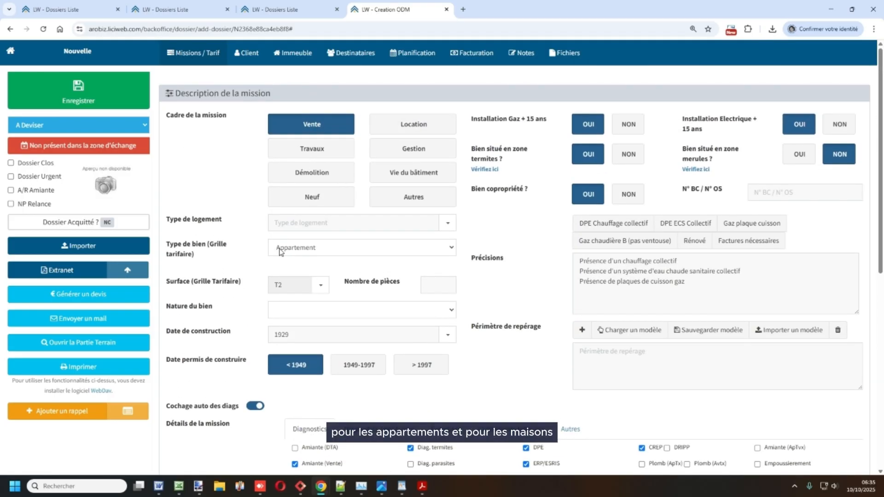
scroll(286, 432, down, 2)
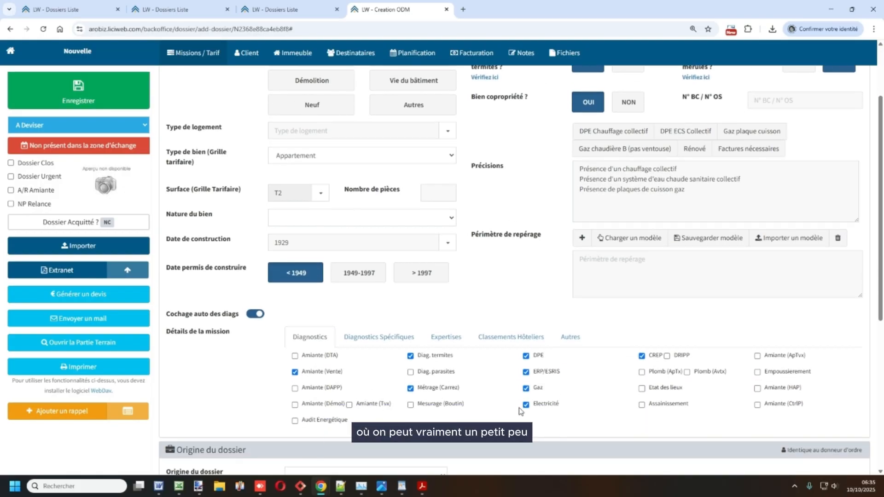
click(526, 356)
click(525, 356)
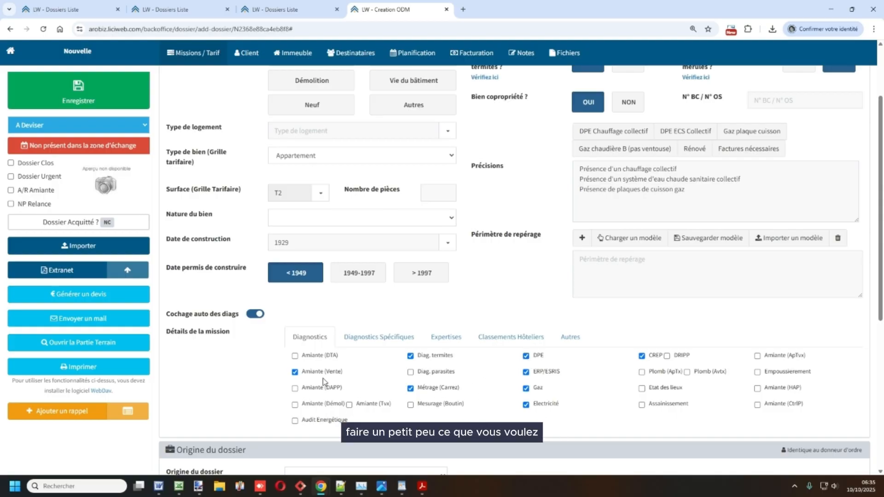
- Choose Apporteur d'affaire as the dossier origin, replacing a brief Pages jaunes pick
scroll(201, 387, down, 2)
drag(177, 358, 239, 358)
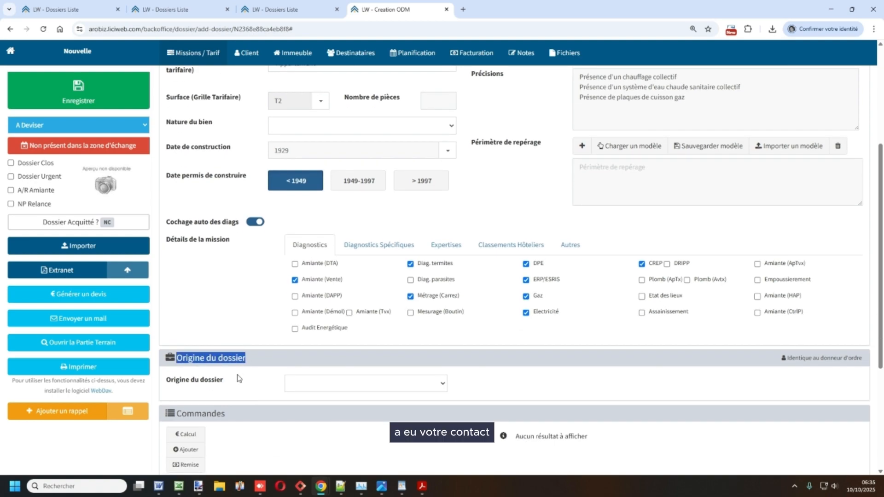
scroll(237, 378, down, 1)
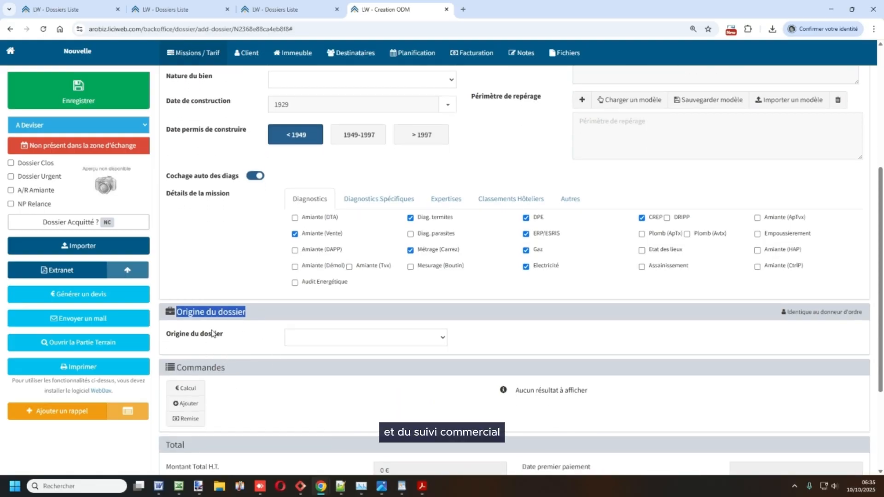
click(307, 344)
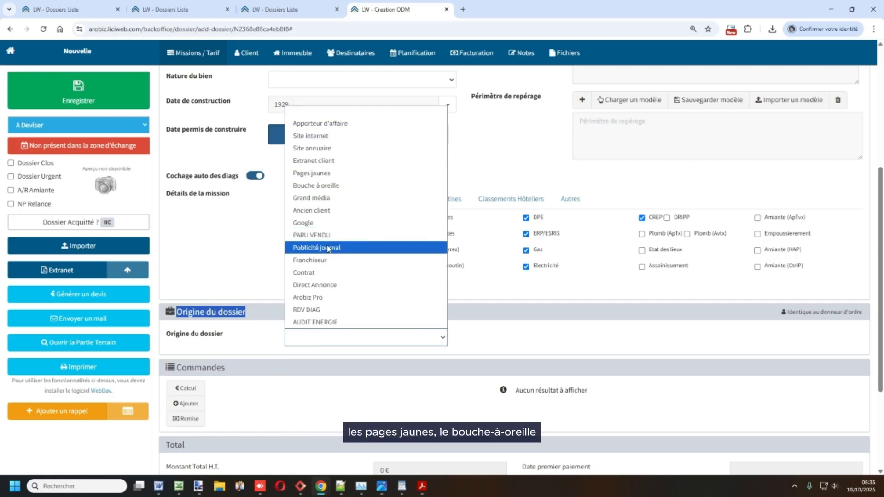
click(334, 173)
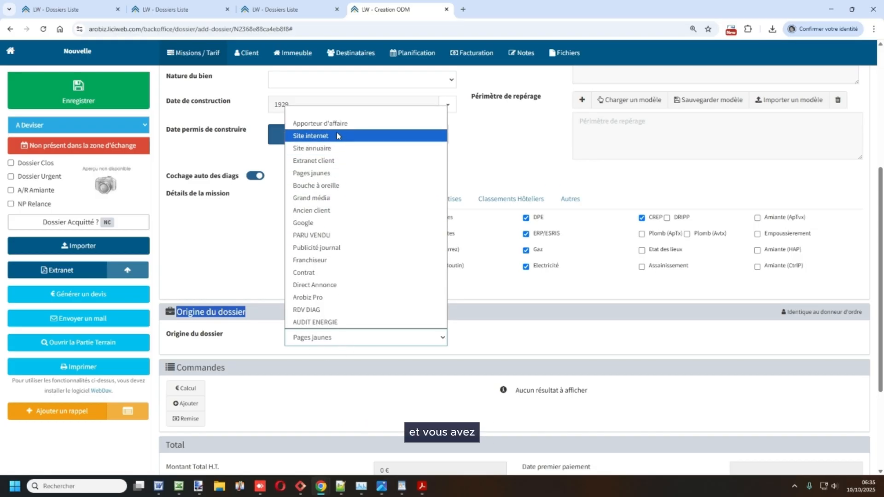
click(323, 123)
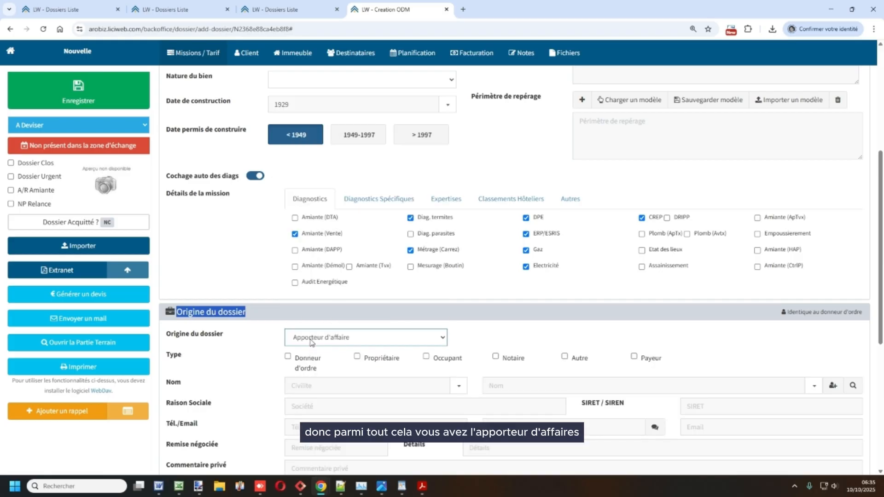
scroll(254, 307, down, 2)
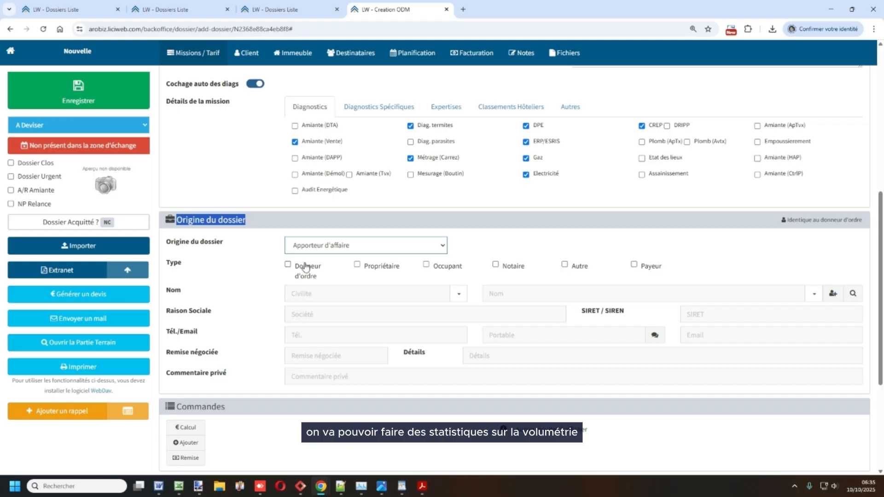
click(222, 281)
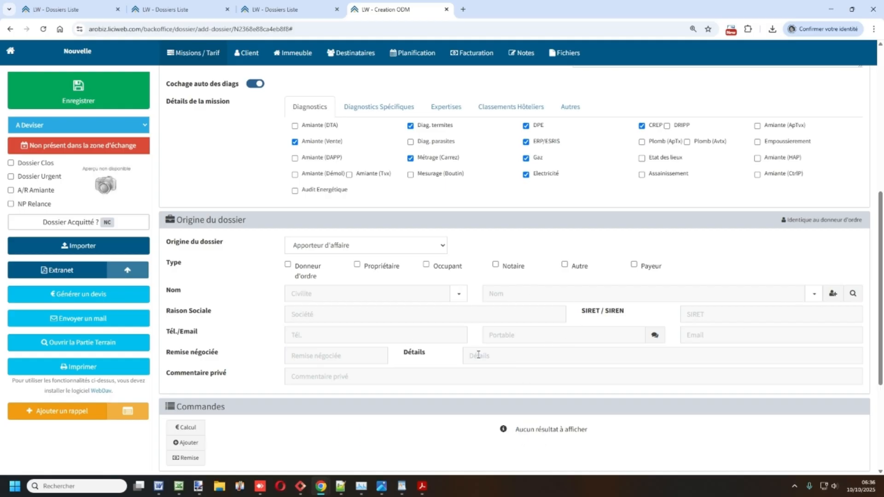
- Search 'serenis' in the address book and select SERENIS IMMO as the referrer
click(520, 298)
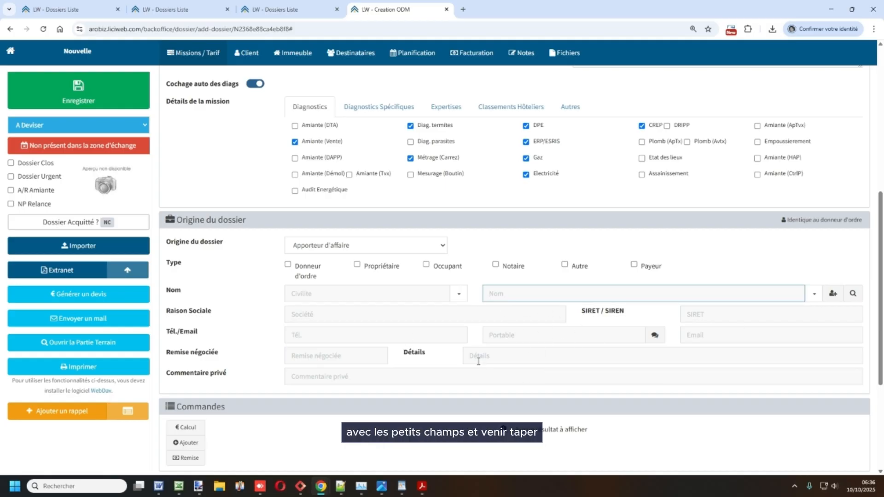
click(853, 294)
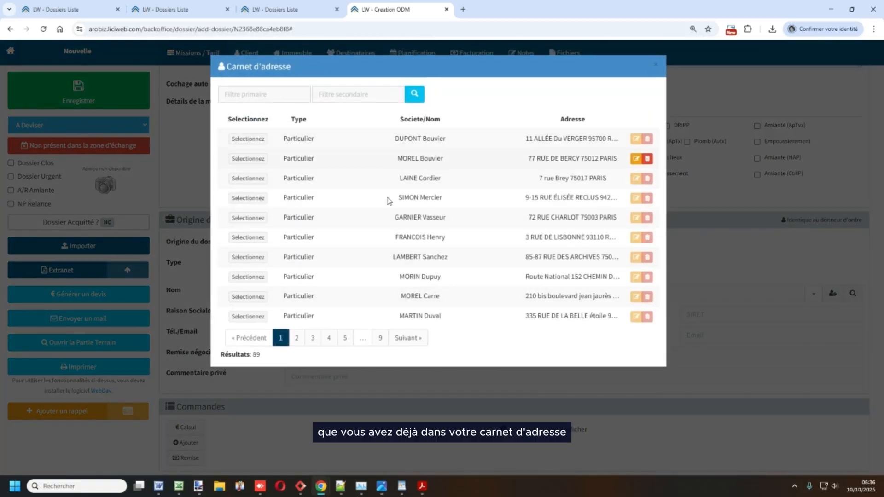
click(254, 94)
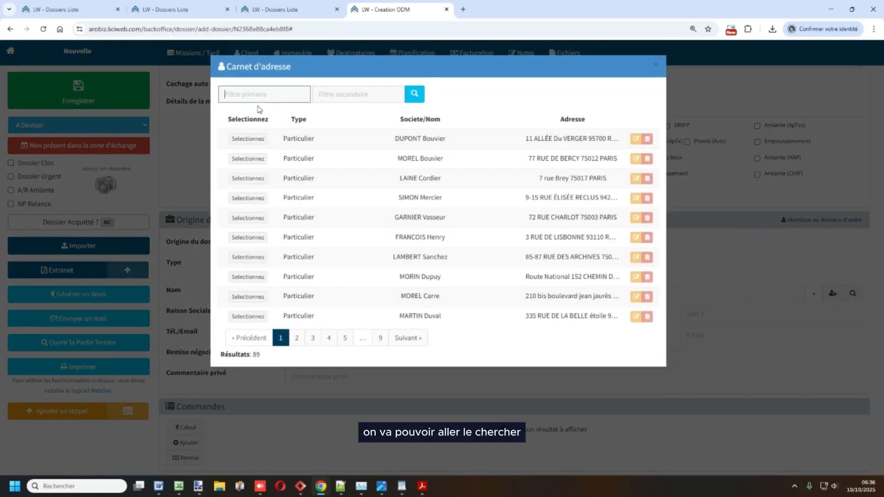
text(serenis)
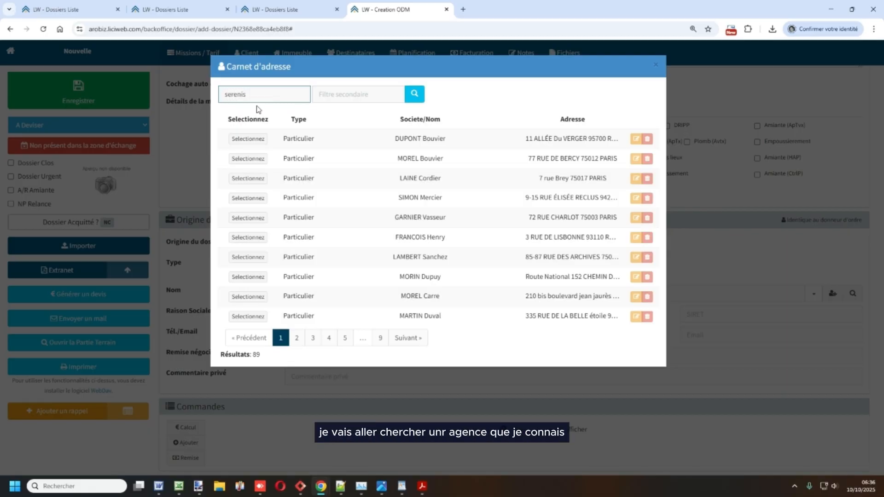
key(Return)
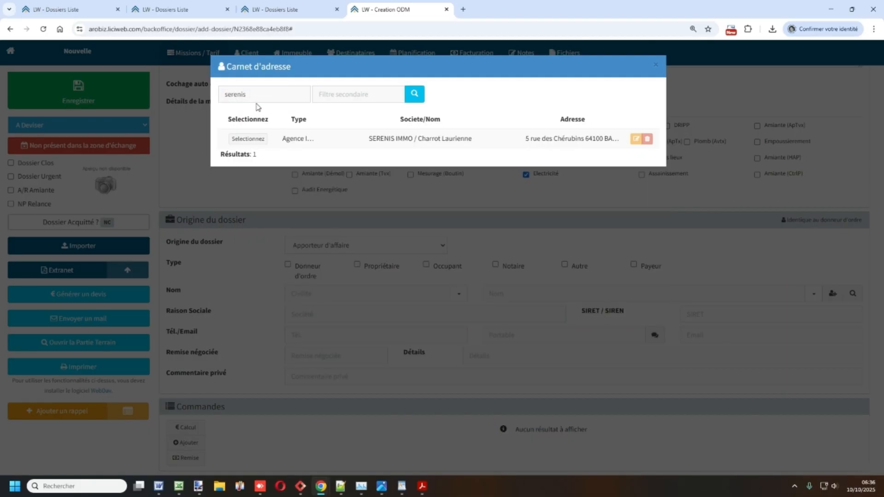
click(248, 139)
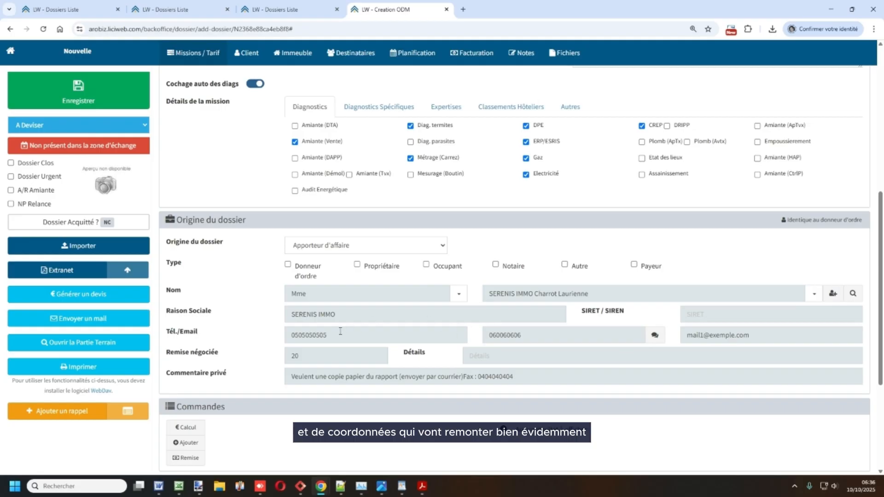
scroll(278, 305, down, 1)
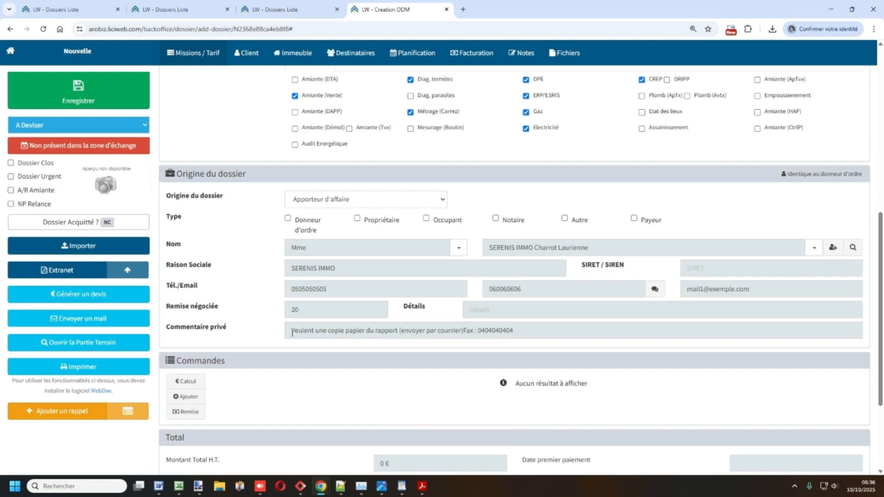
drag(293, 332, 404, 331)
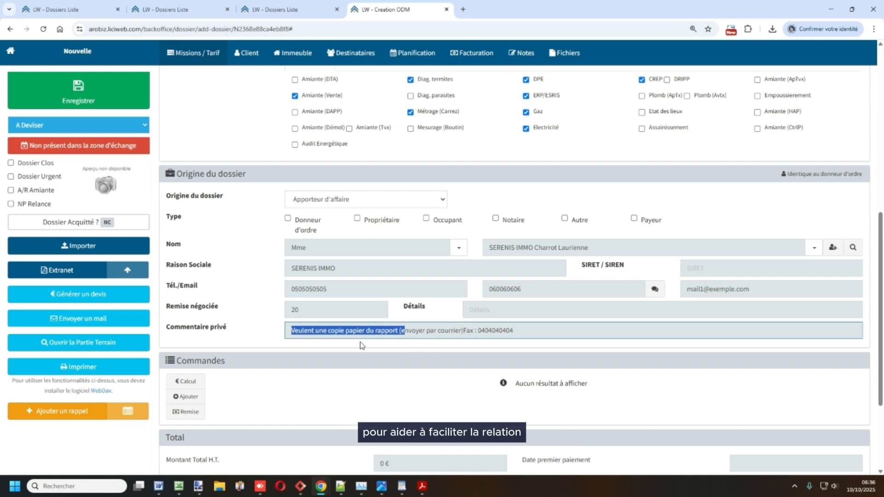
click(342, 345)
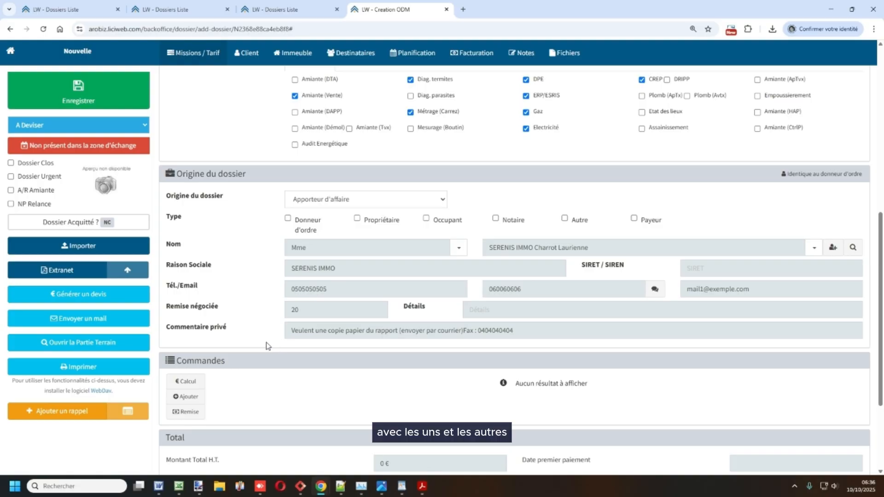
drag(291, 331, 397, 332)
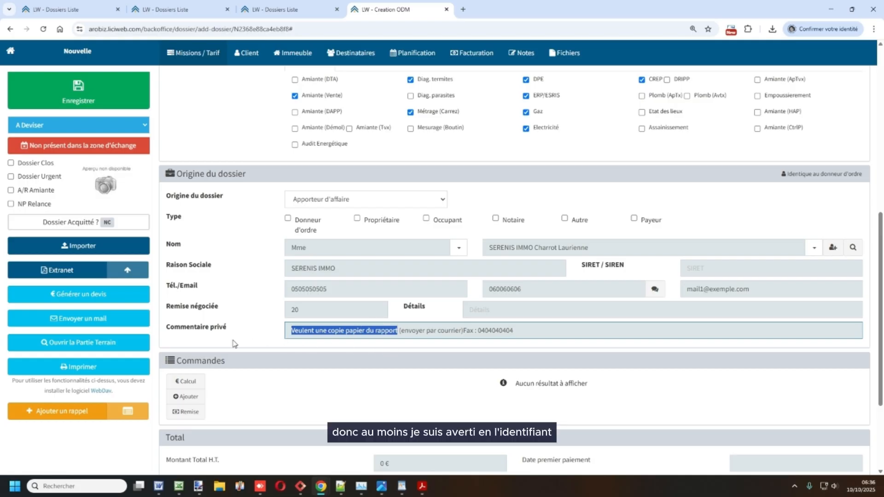
click(267, 342)
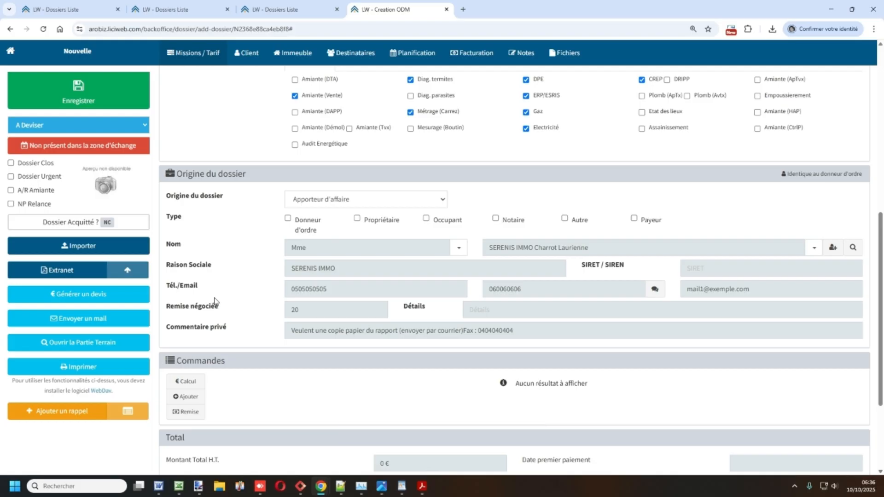
scroll(226, 302, down, 1)
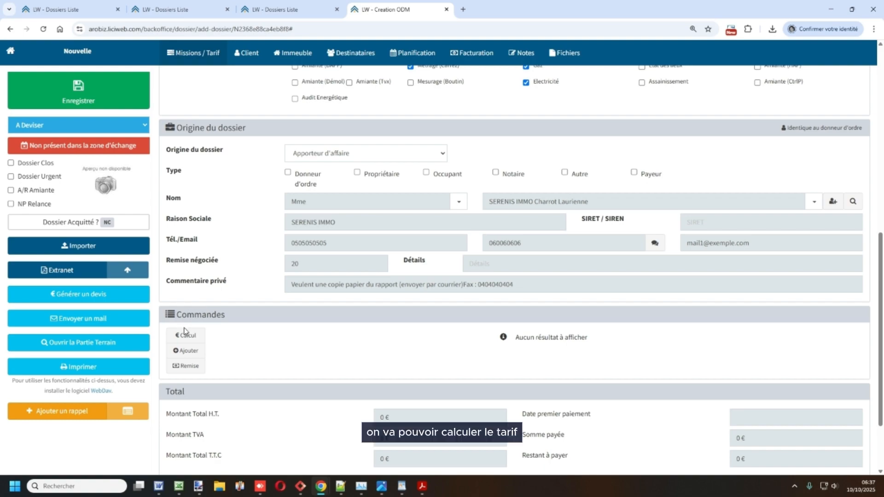
- Price the order from the rate grid and open the PCK-DOSSIER line for editing
scroll(203, 285, up, 2)
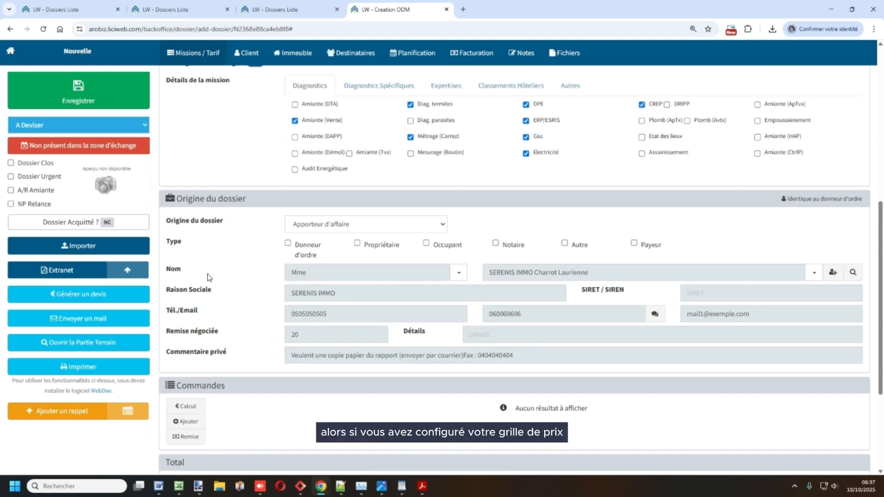
scroll(207, 276, up, 3)
scroll(207, 277, down, 5)
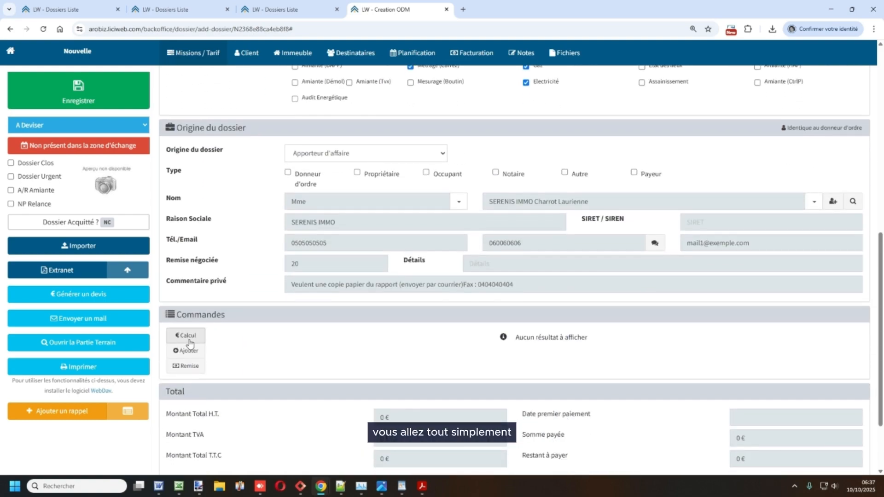
click(188, 339)
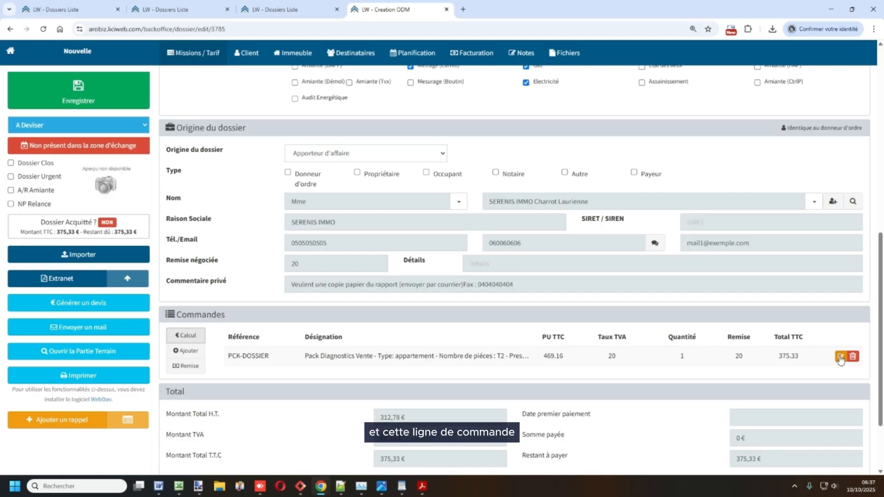
click(840, 357)
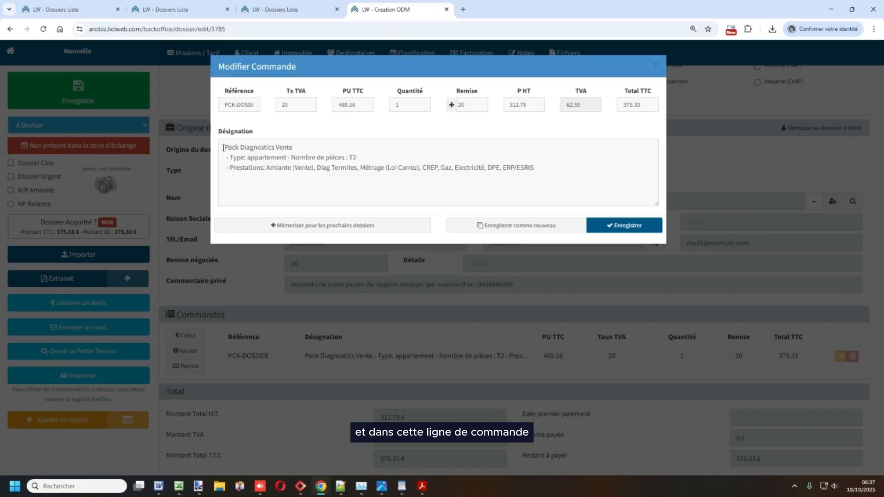
- Review the PCK-DOSSIER description, 469.16 unit price and 20 discount, then save the line unchanged
drag(225, 147, 304, 158)
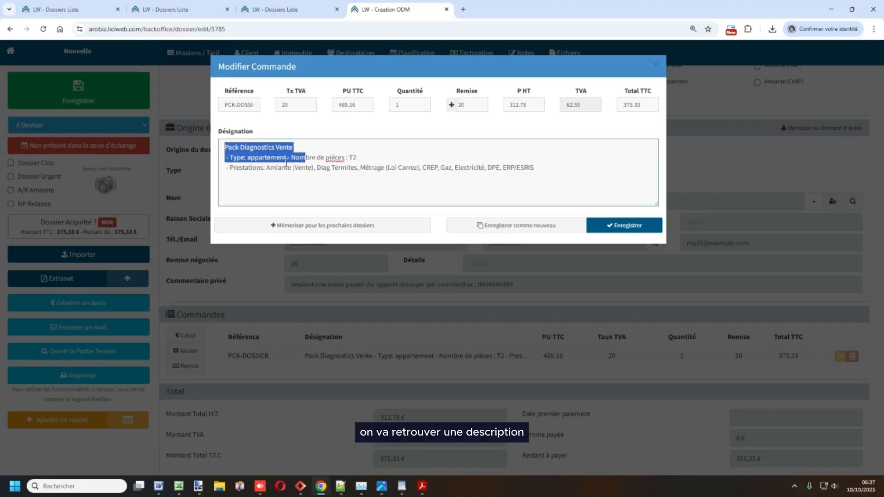
click(286, 159)
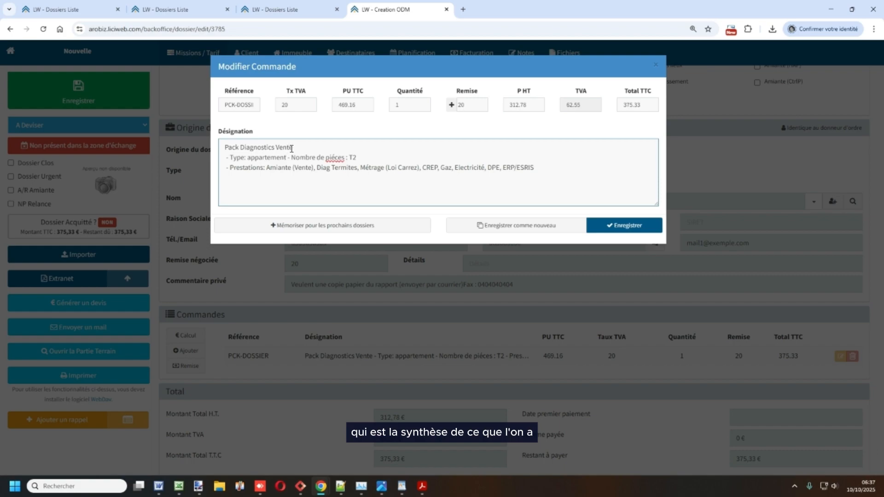
drag(292, 148, 250, 161)
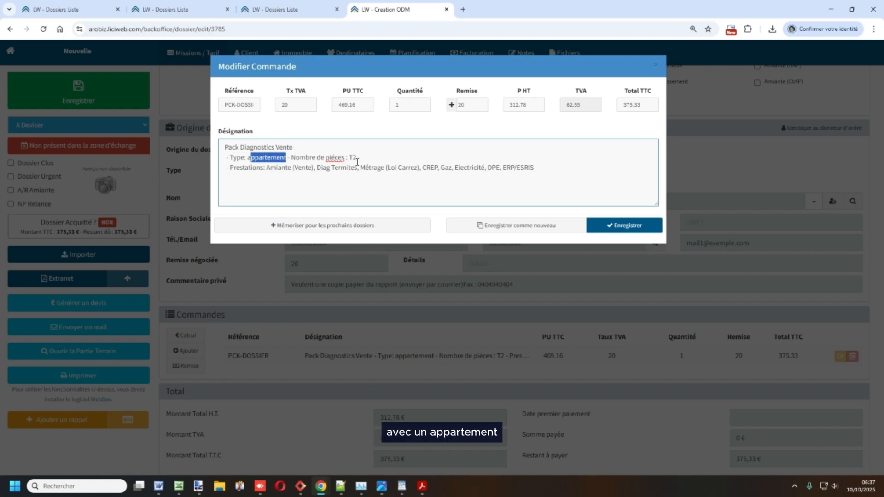
drag(357, 159, 349, 160)
drag(248, 168, 541, 178)
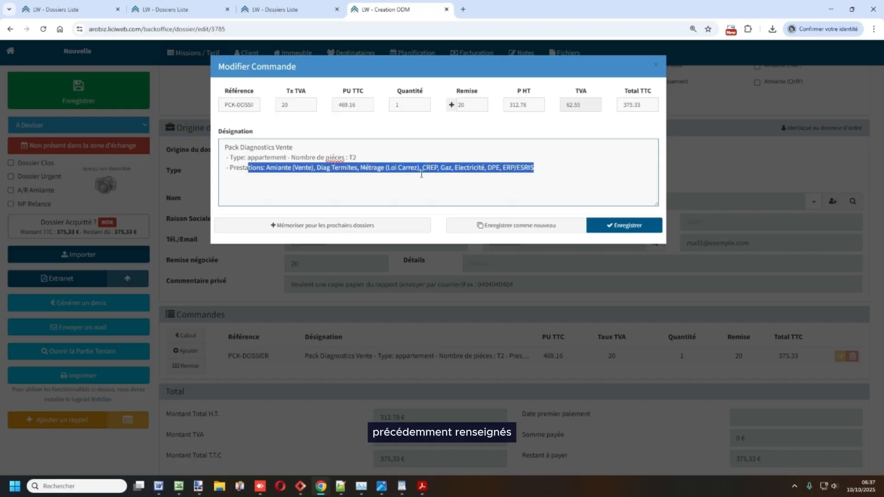
click(399, 179)
drag(356, 105, 339, 105)
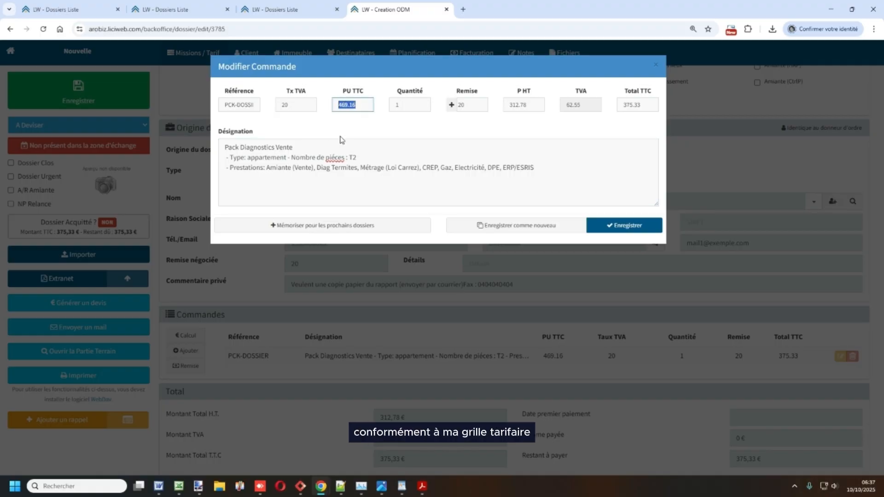
drag(474, 105, 458, 105)
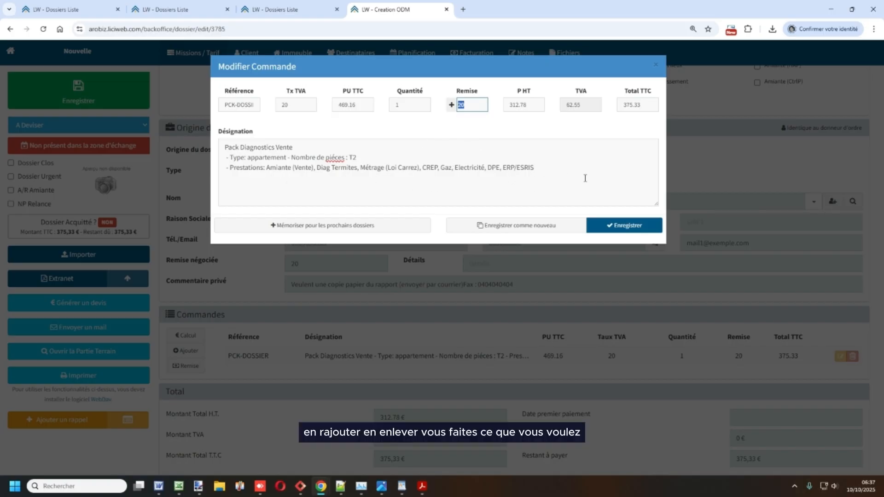
click(614, 225)
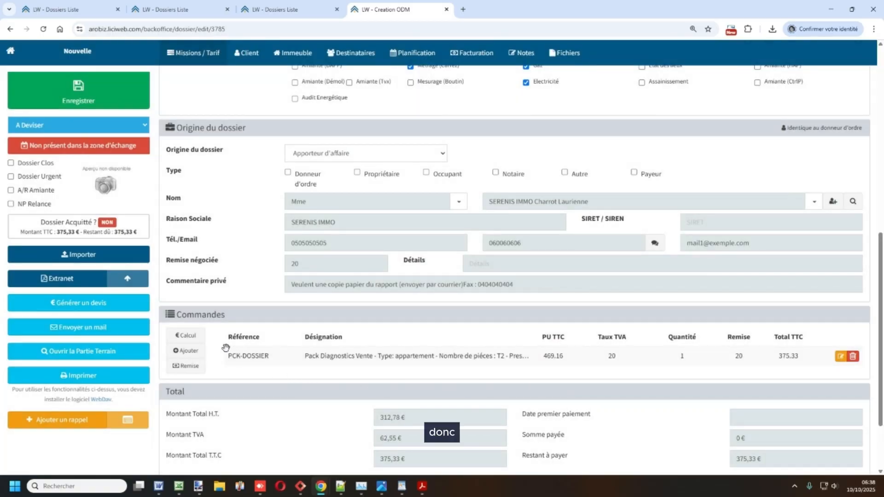
scroll(366, 299, up, 3)
scroll(367, 299, up, 3)
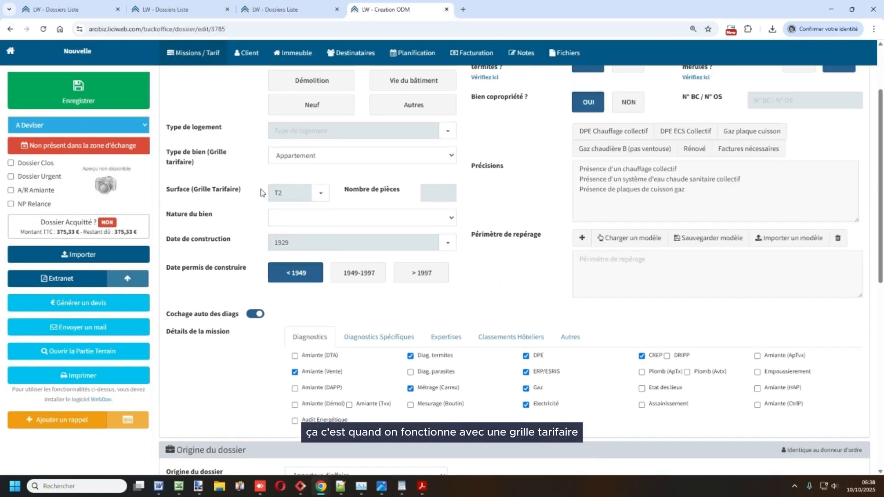
drag(170, 155, 225, 167)
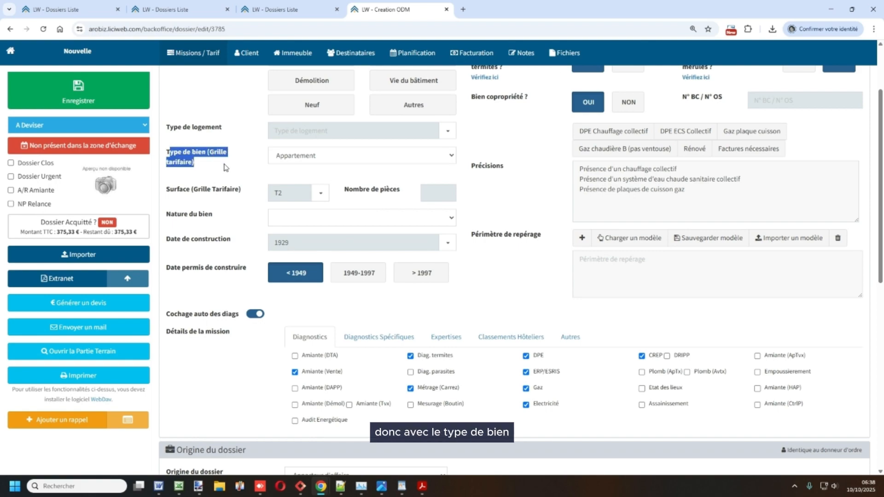
drag(175, 194, 233, 193)
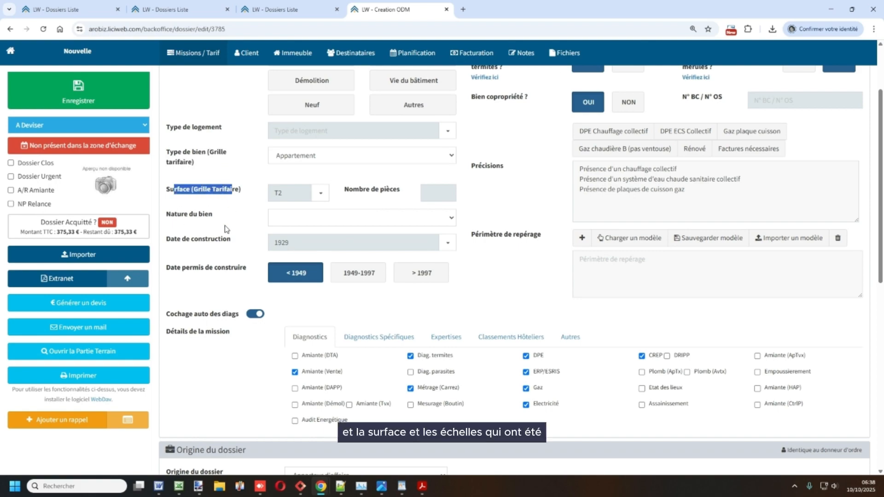
scroll(227, 330, down, 4)
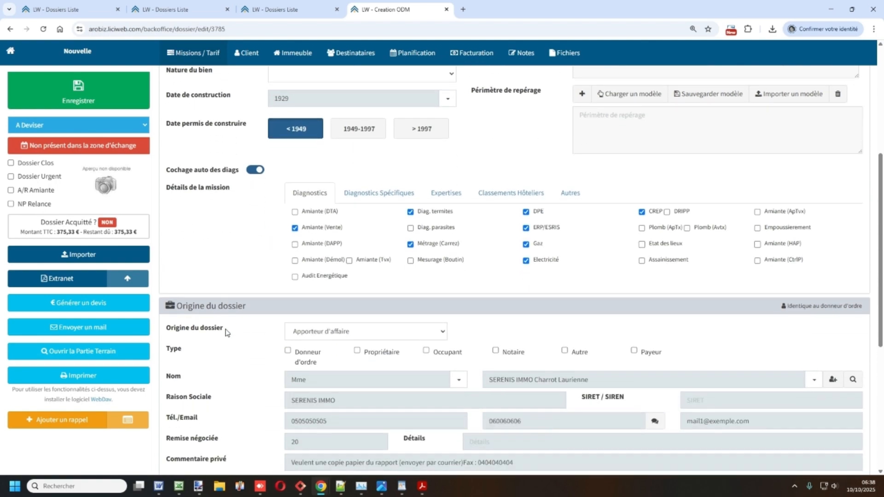
scroll(256, 272, down, 3)
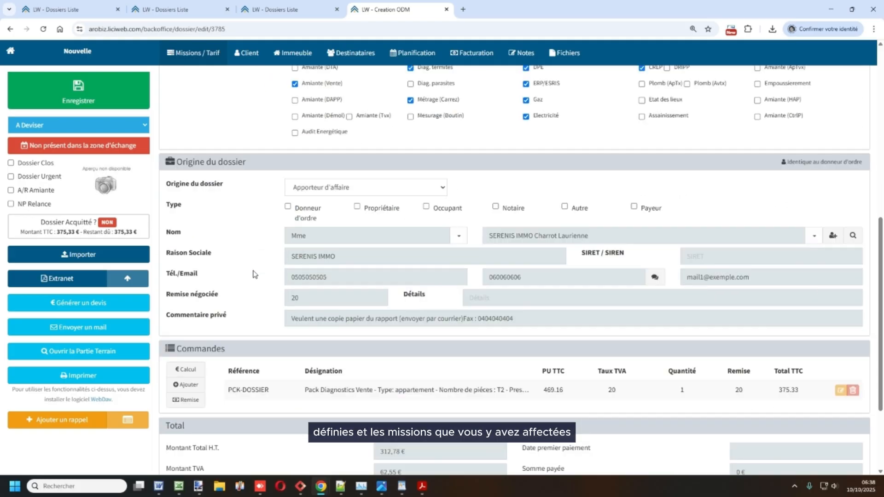
scroll(232, 284, down, 2)
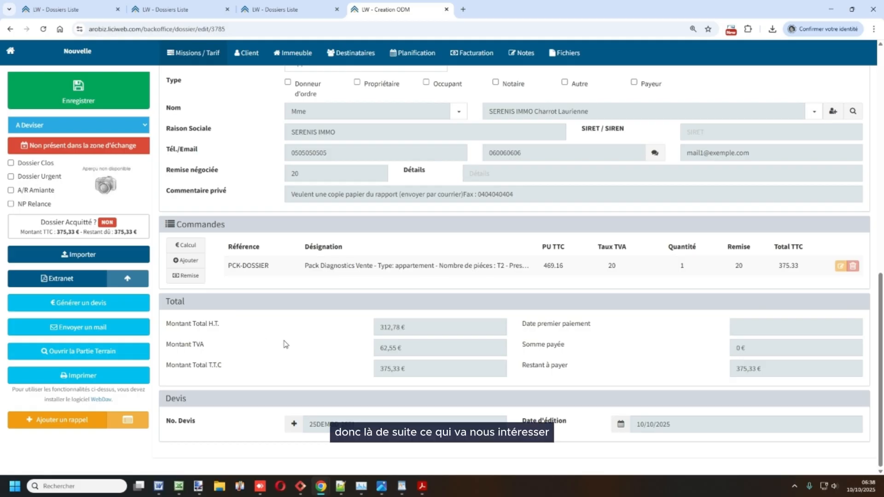
drag(418, 368, 379, 369)
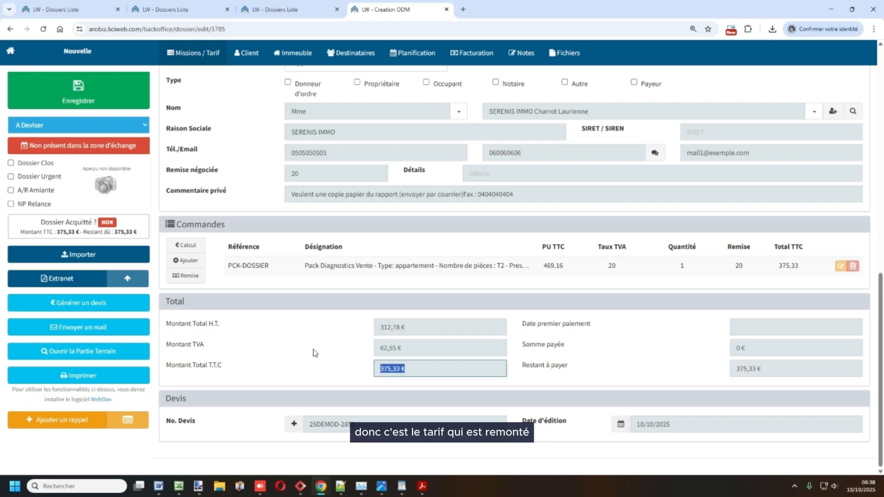
- Add the AAADEP Frais de déplacement line at 100 € and save it unchanged
click(194, 263)
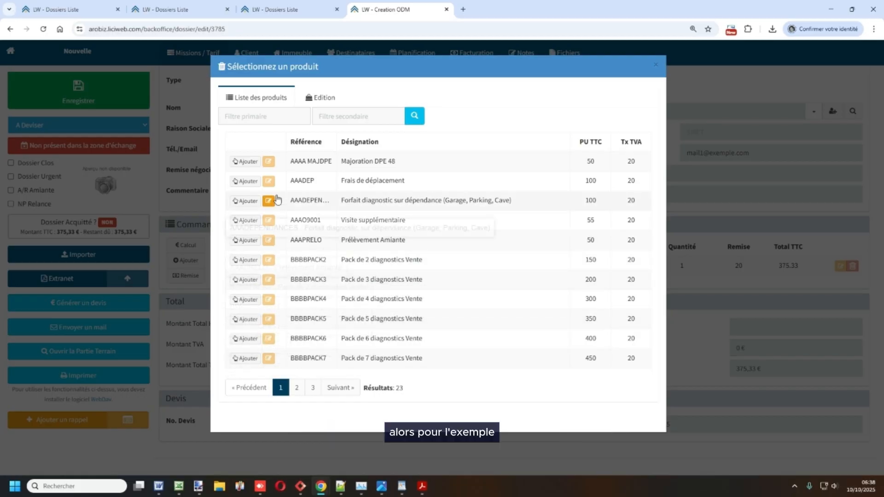
click(250, 184)
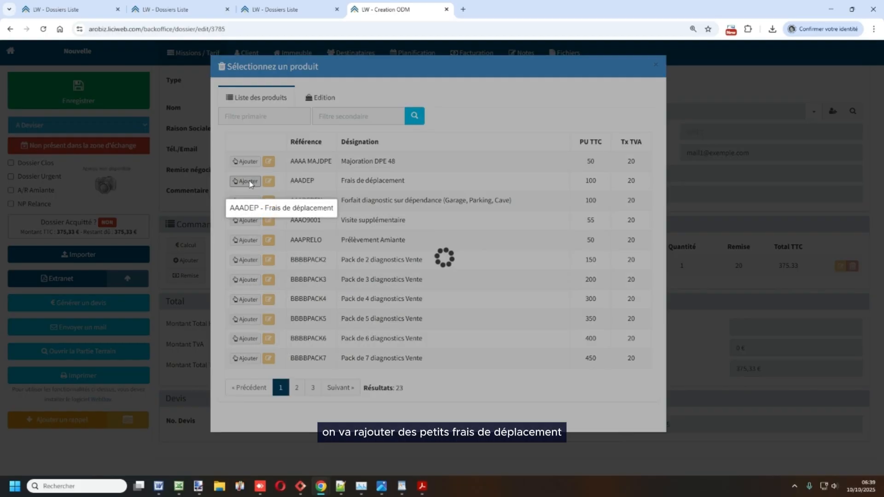
click(655, 65)
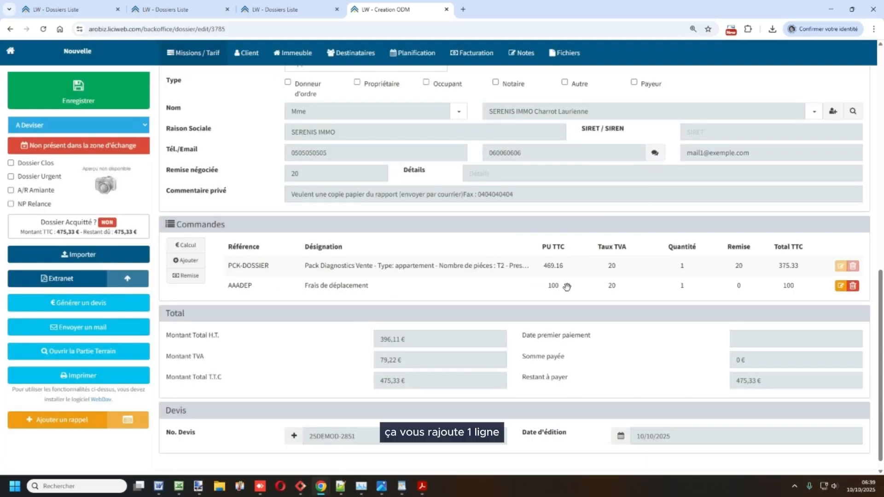
click(840, 285)
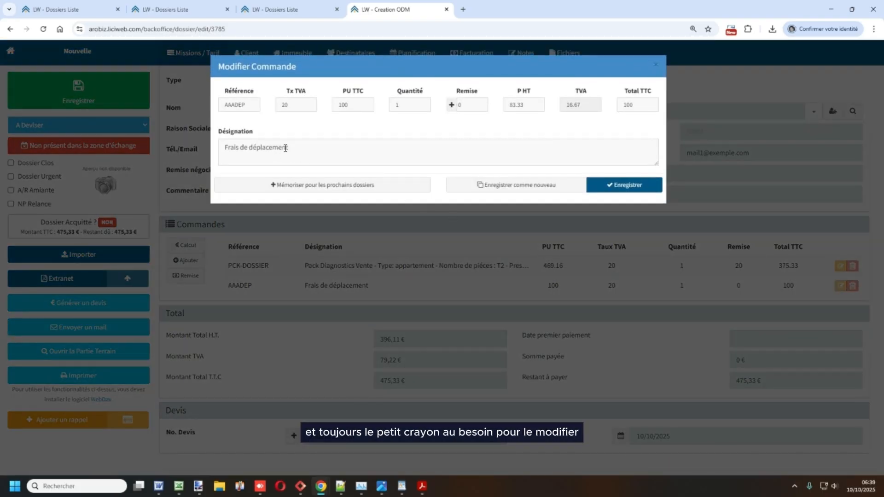
click(655, 65)
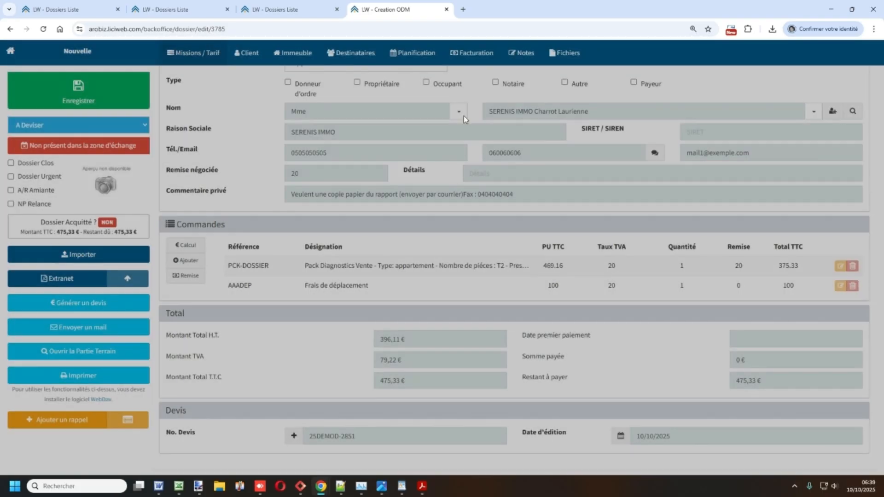
- Add a 20% global discount line (REM01, -95.07), then delete it again
click(186, 276)
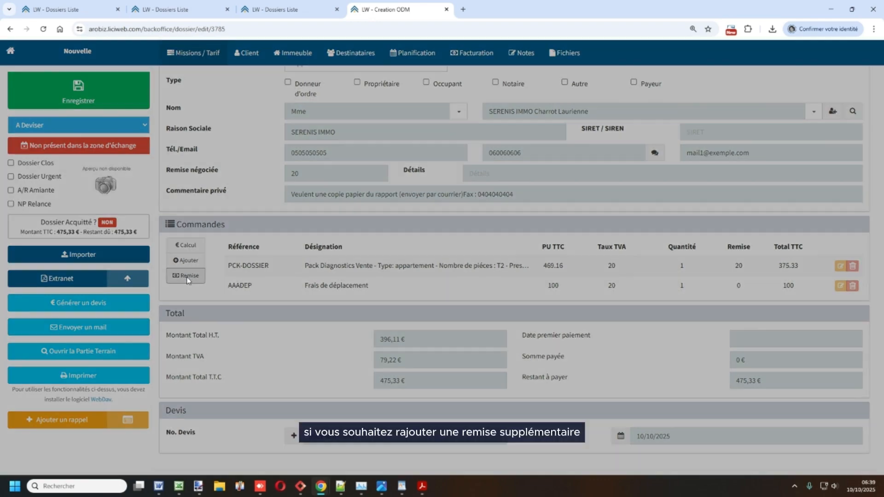
click(364, 95)
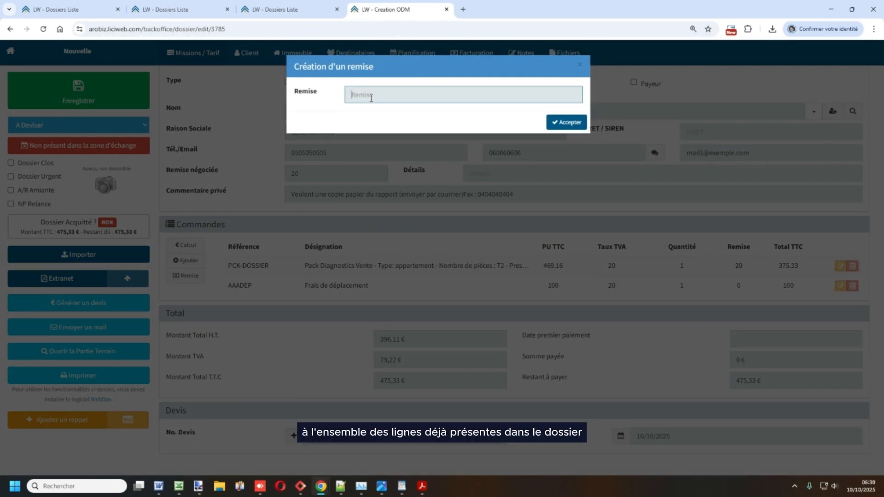
text(20)
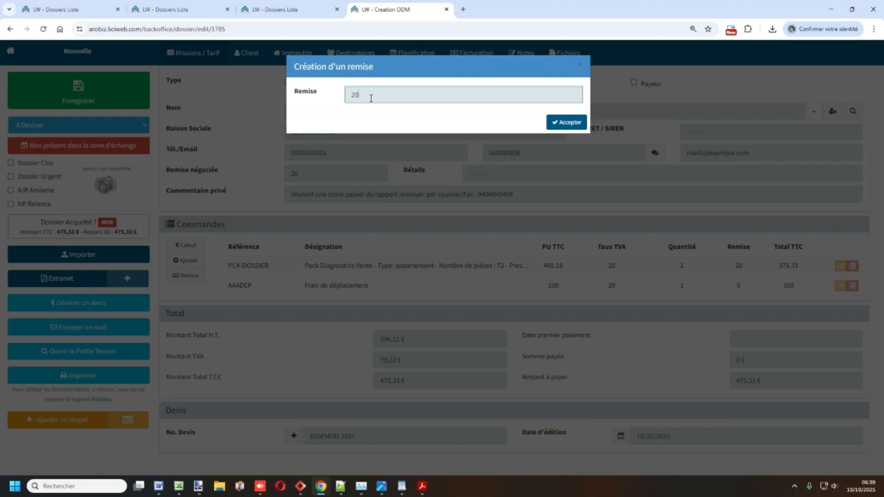
click(556, 124)
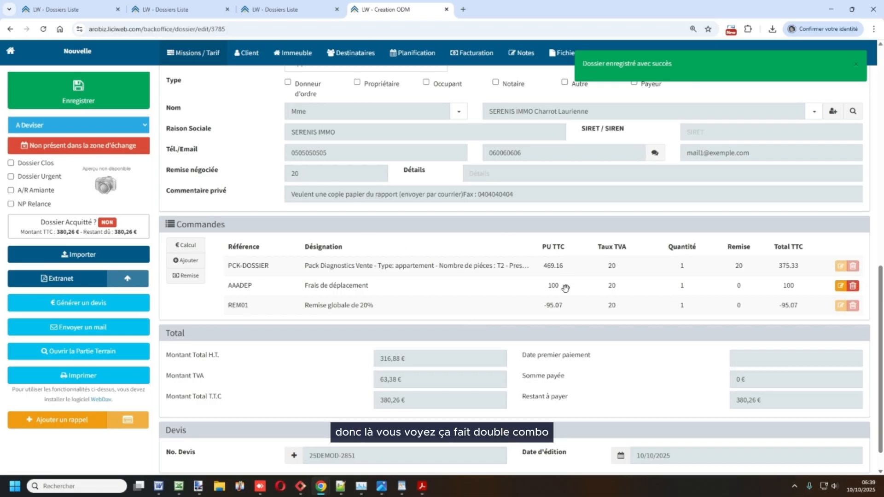
click(852, 305)
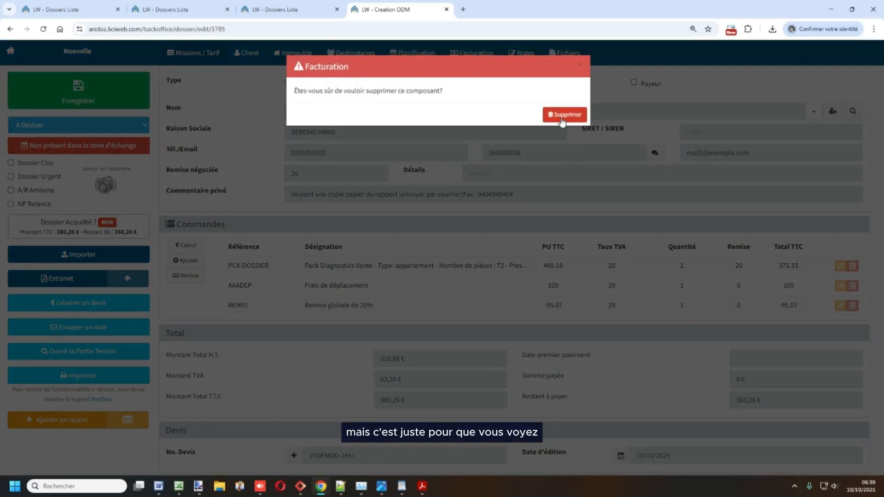
click(562, 119)
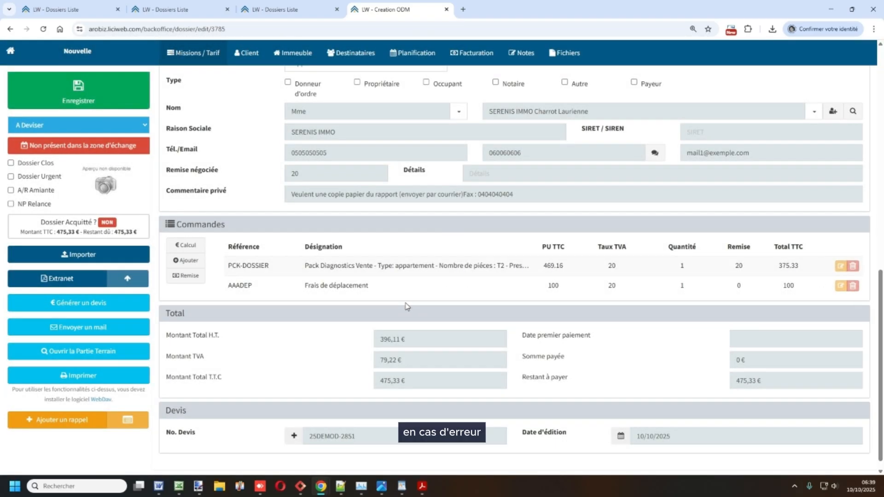
- Untick DPE in the mission's Diagnostics list
scroll(405, 300, up, 3)
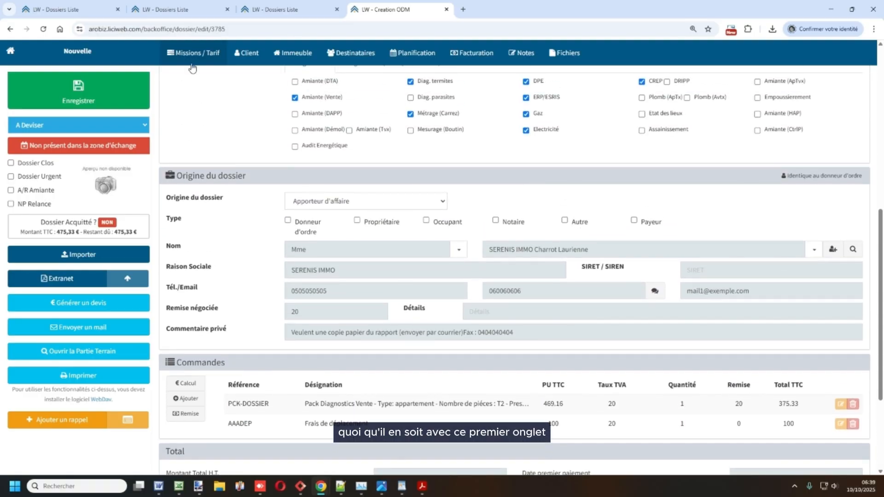
scroll(222, 108, up, 2)
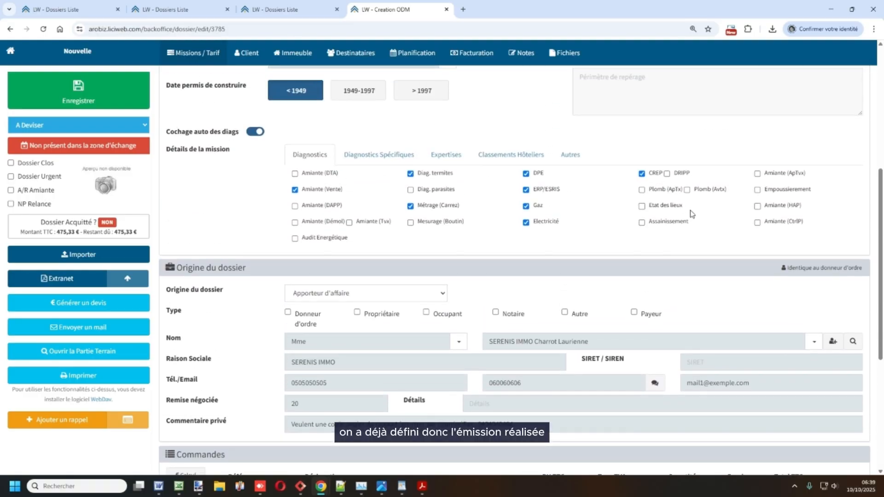
scroll(471, 290, down, 4)
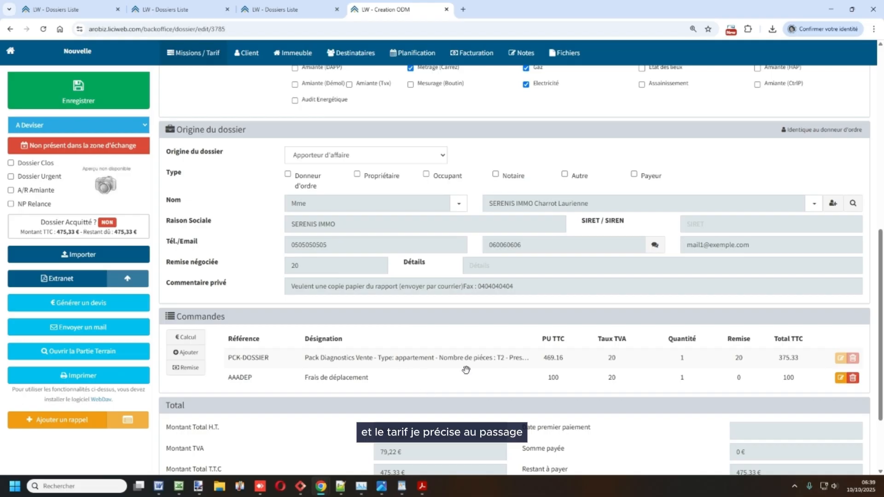
scroll(496, 268, up, 5)
scroll(525, 367, down, 5)
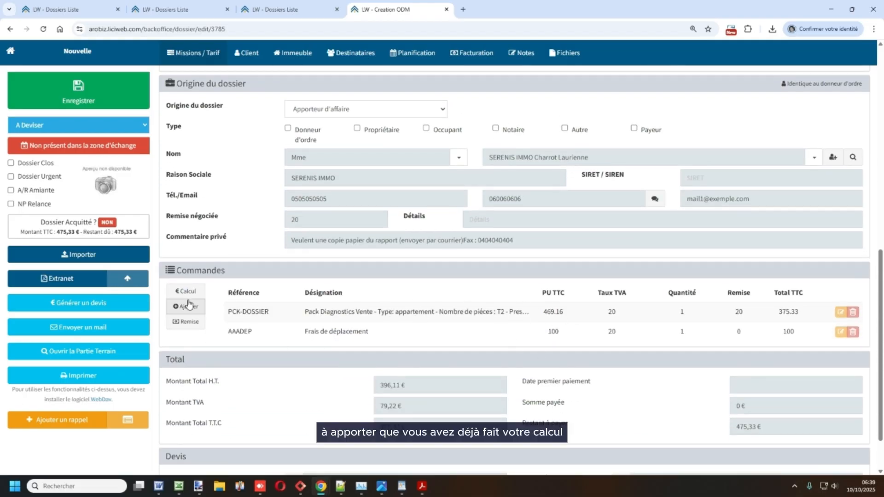
scroll(386, 305, up, 5)
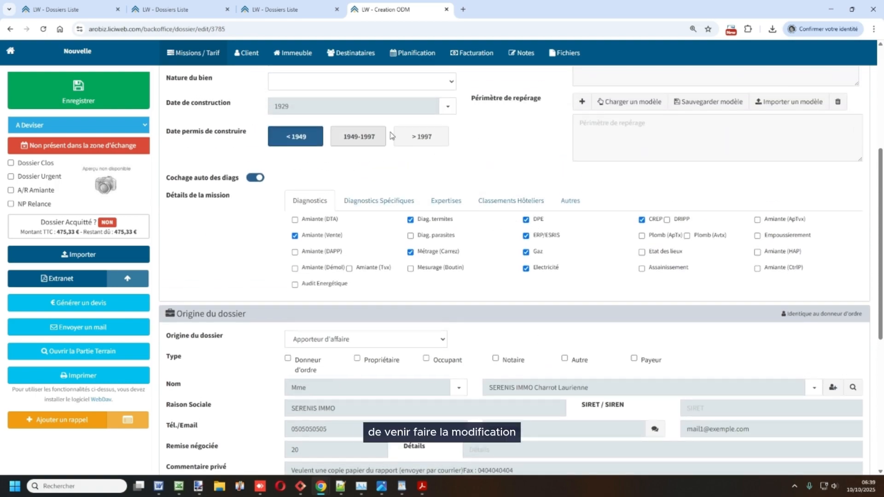
click(525, 220)
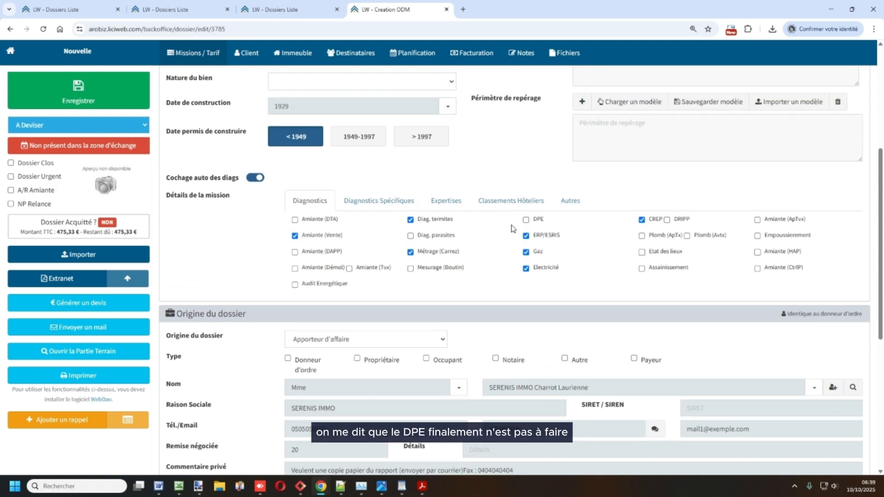
- Recalculate the order so the pack line becomes 339.91 and the total 439,91 € TTC
scroll(486, 269, down, 1)
scroll(485, 274, down, 4)
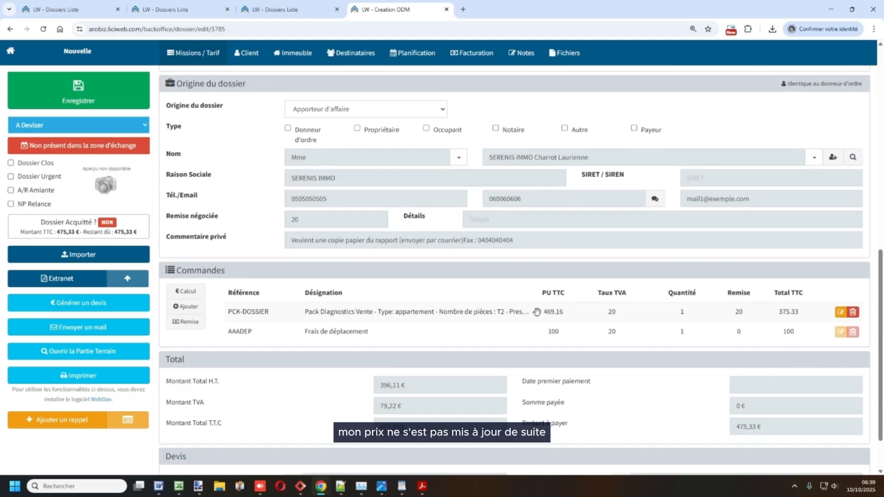
click(186, 292)
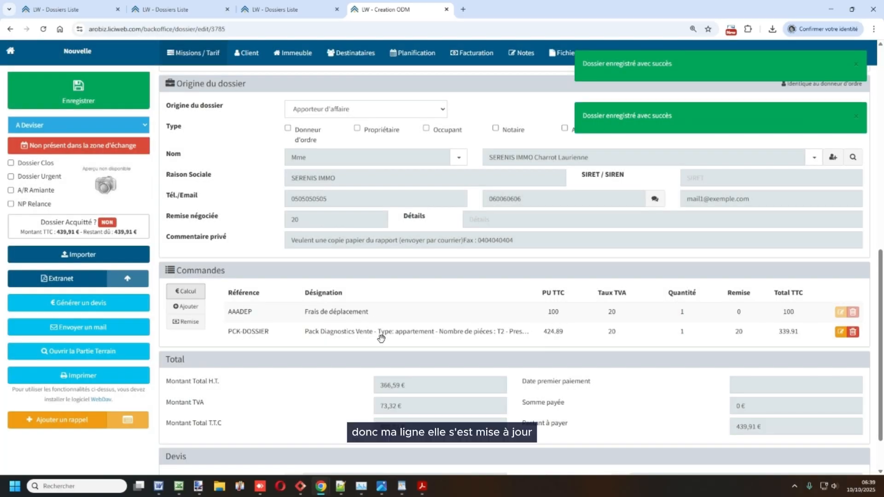
scroll(571, 332, down, 1)
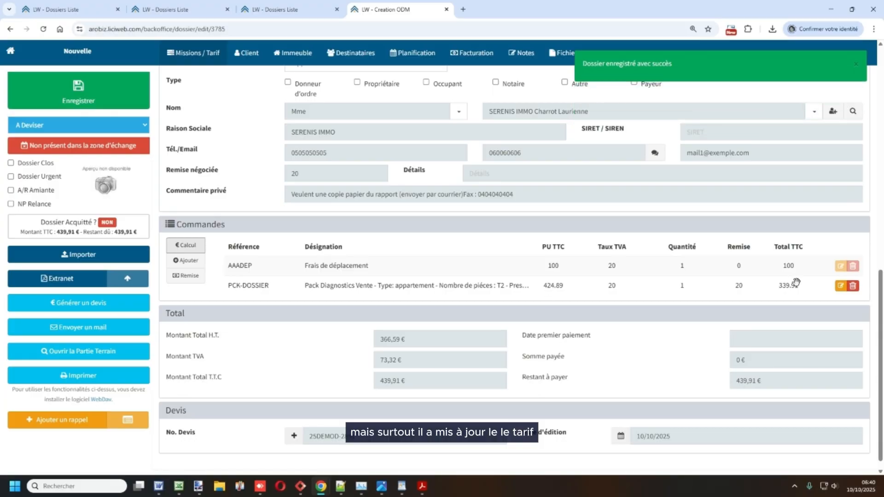
- Review the diagnostics in the PCK-DOSSIER line's designation, closing without saving
click(838, 286)
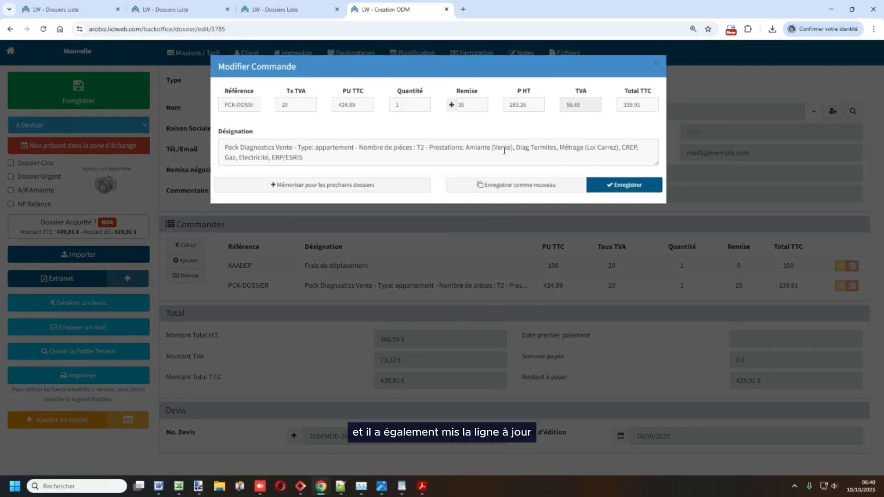
drag(520, 148, 578, 161)
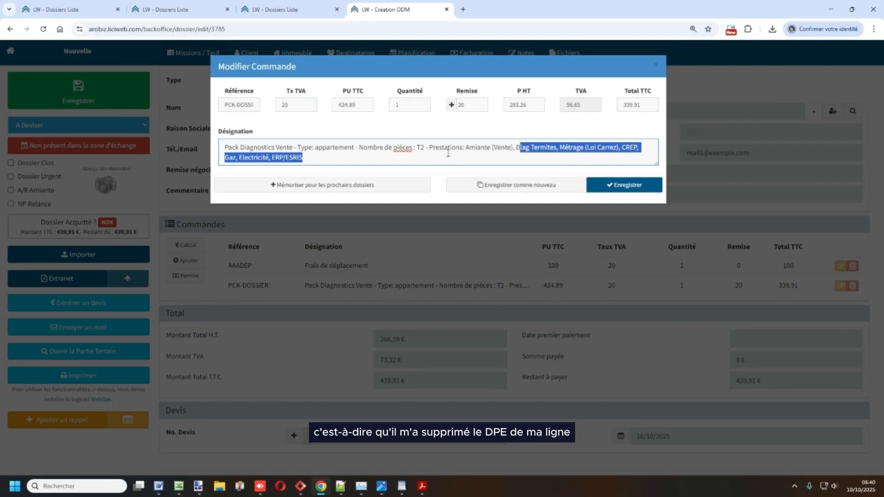
click(655, 64)
- Go to the dossier's Client tab with its ordering party, owner and tenant forms
scroll(562, 192, up, 6)
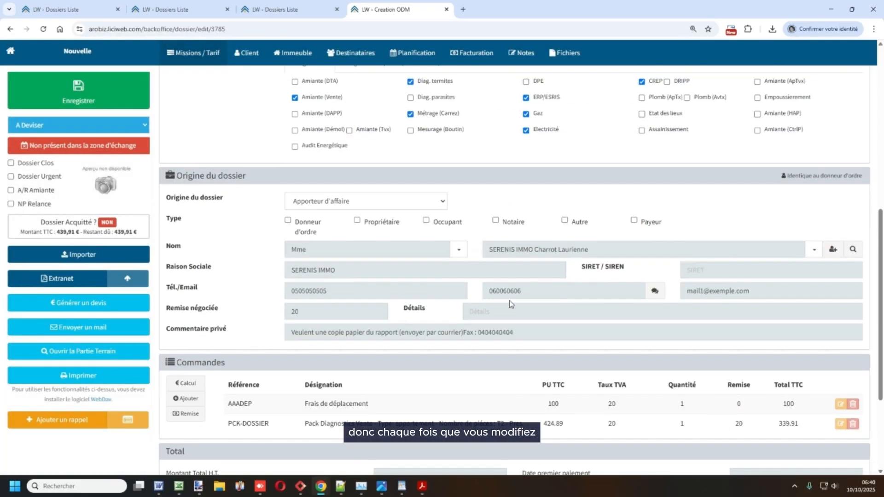
scroll(414, 276, up, 1)
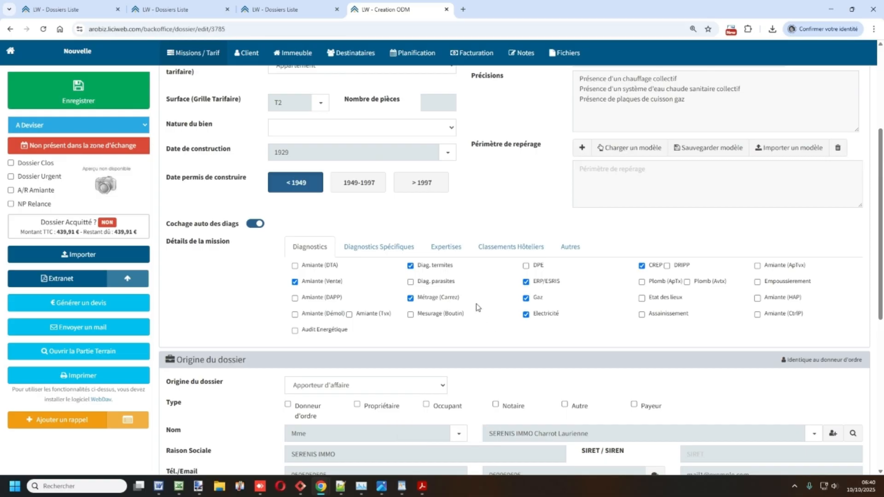
scroll(482, 314, down, 6)
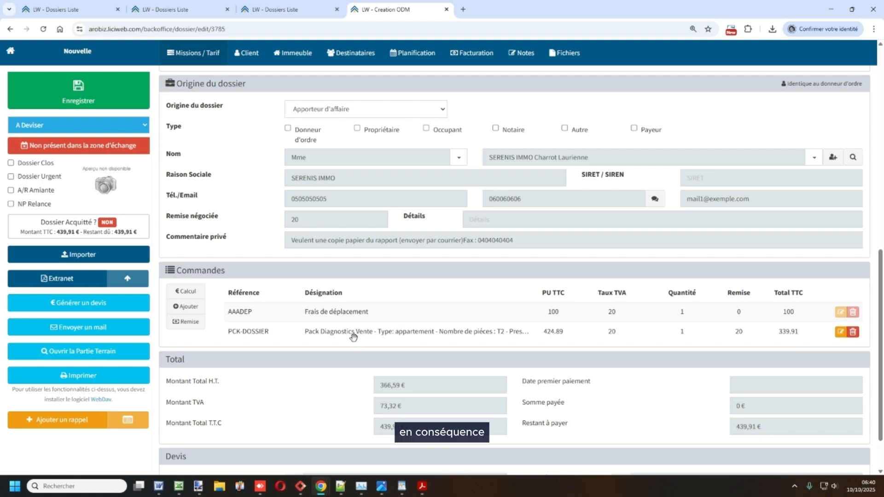
click(245, 56)
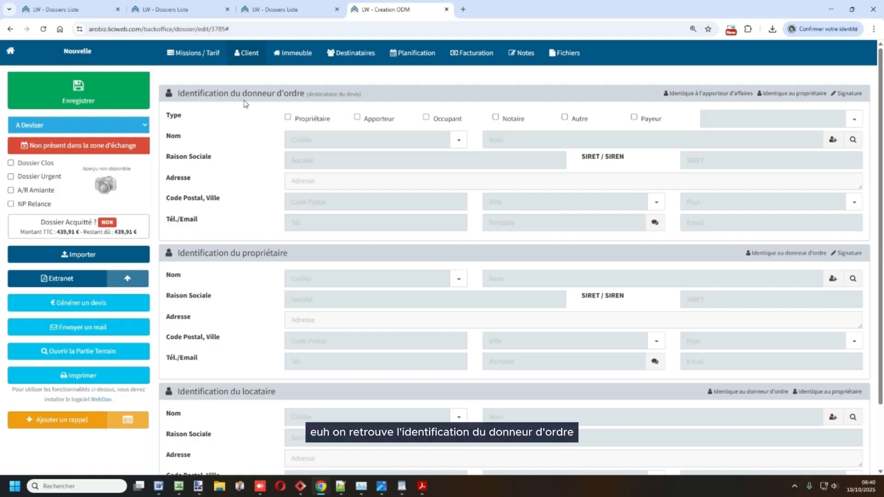
drag(229, 94, 362, 103)
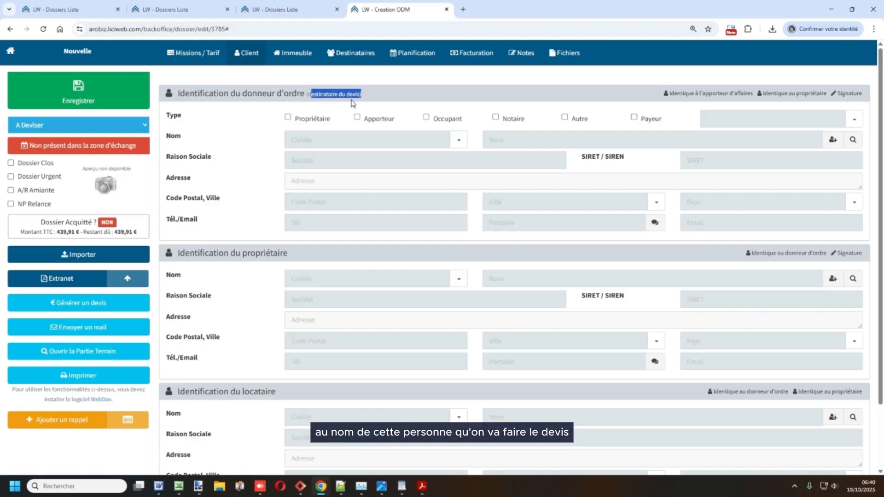
click(251, 133)
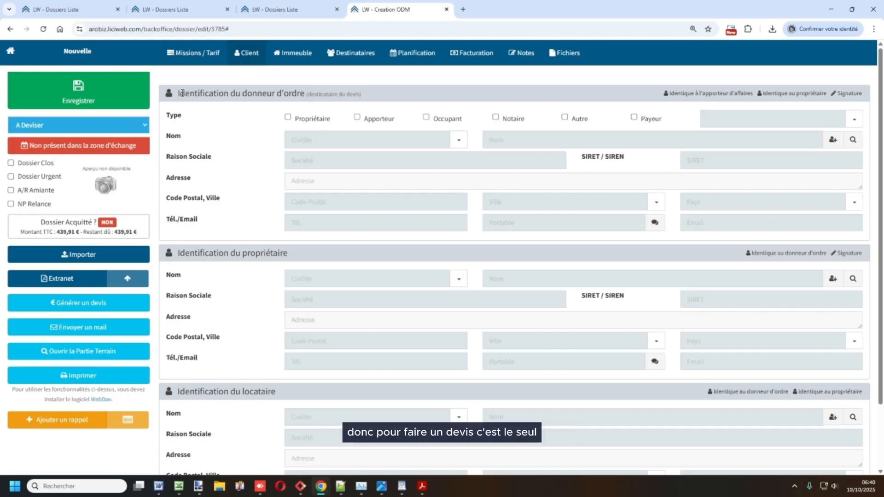
drag(181, 93, 293, 94)
click(254, 129)
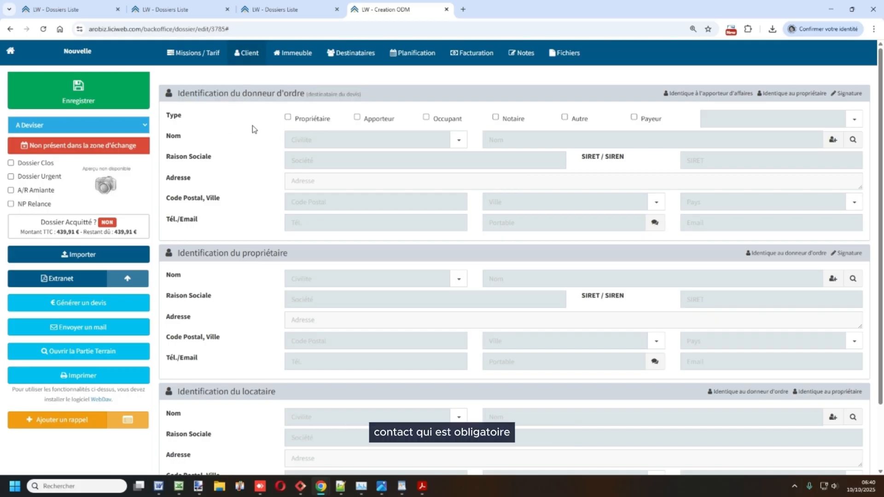
drag(242, 253, 287, 254)
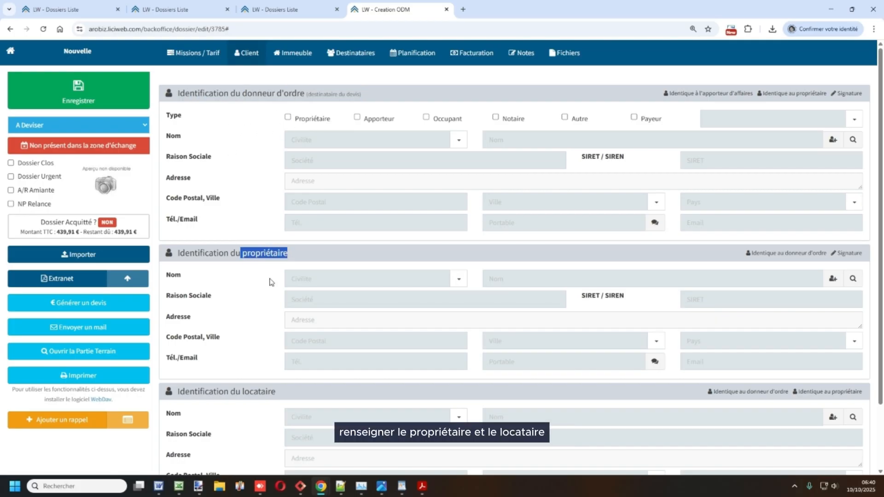
drag(229, 391, 289, 400)
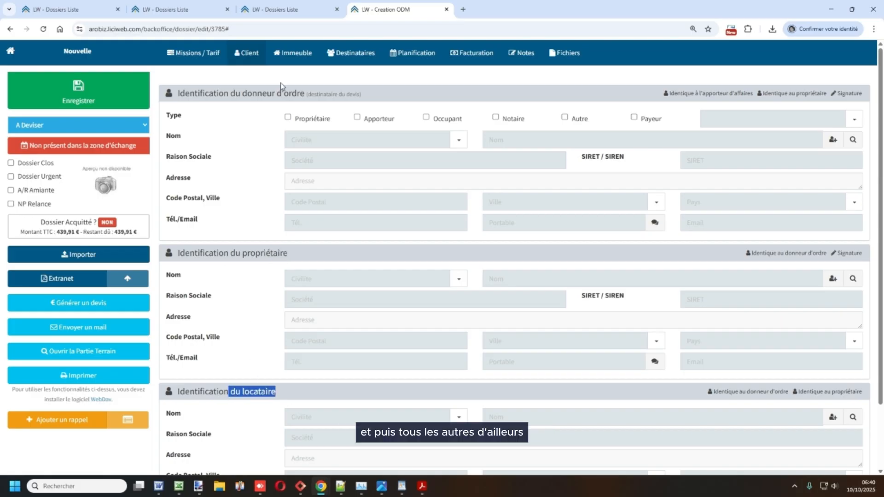
click(260, 136)
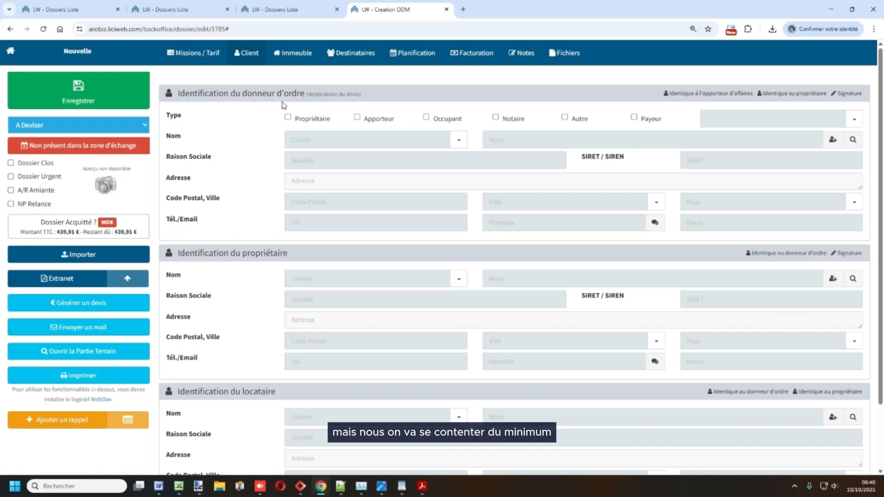
drag(240, 94, 297, 95)
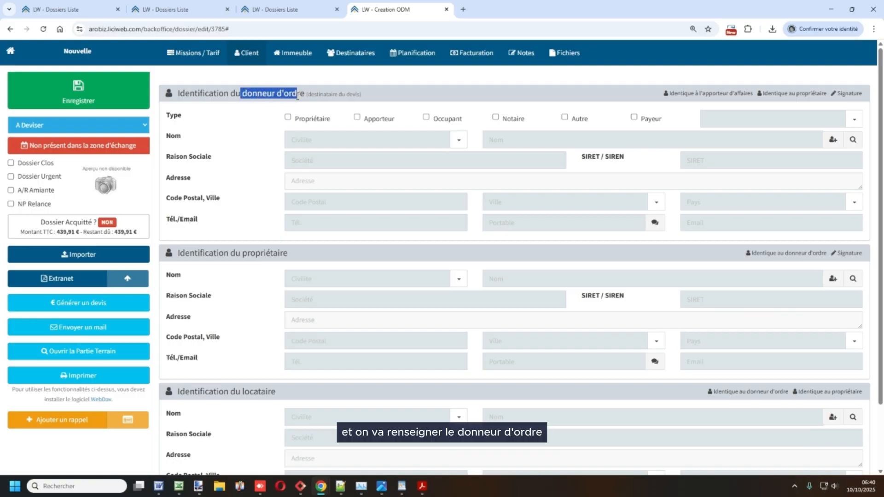
click(298, 144)
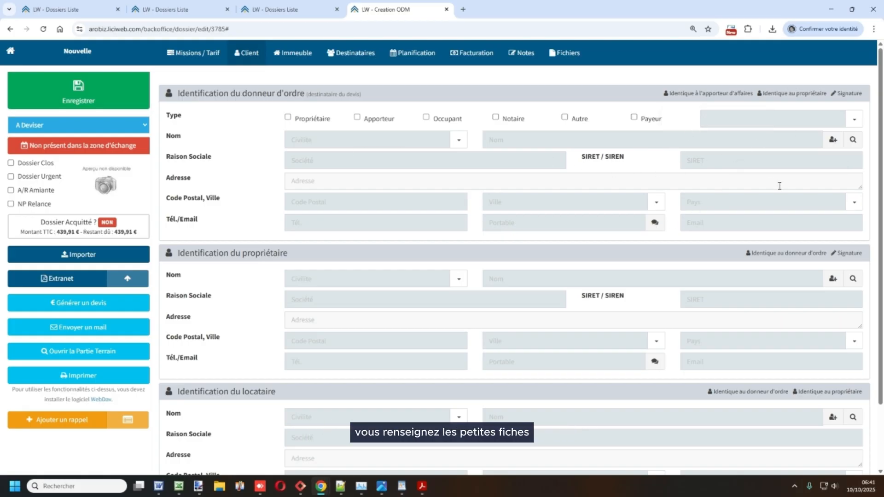
- Fill the ordering party from an existing private client in the address book, then select the Nom field
click(852, 140)
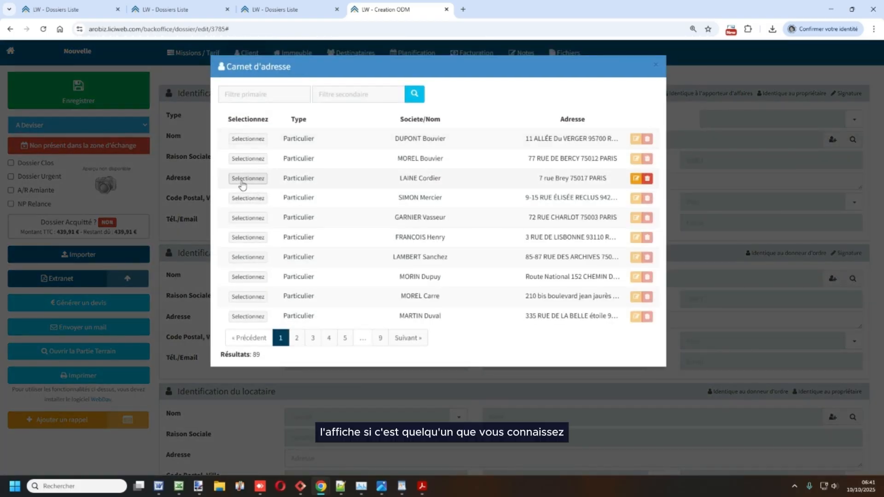
click(244, 183)
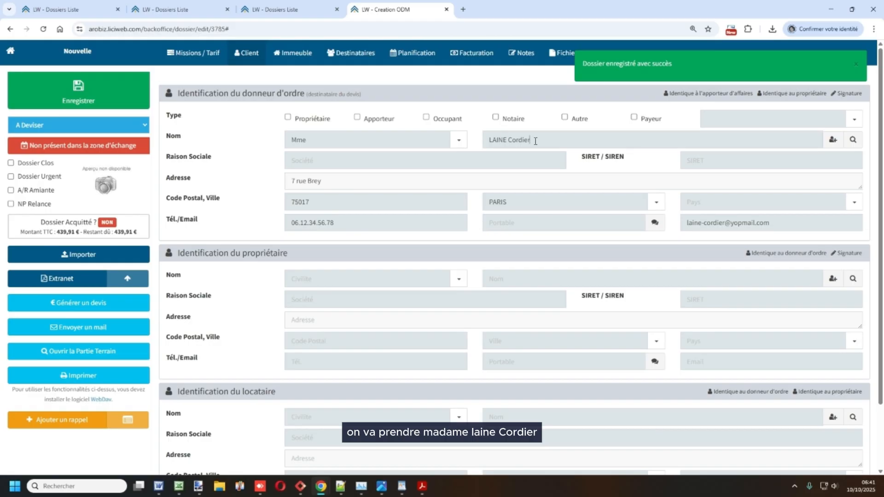
triple_click(535, 140)
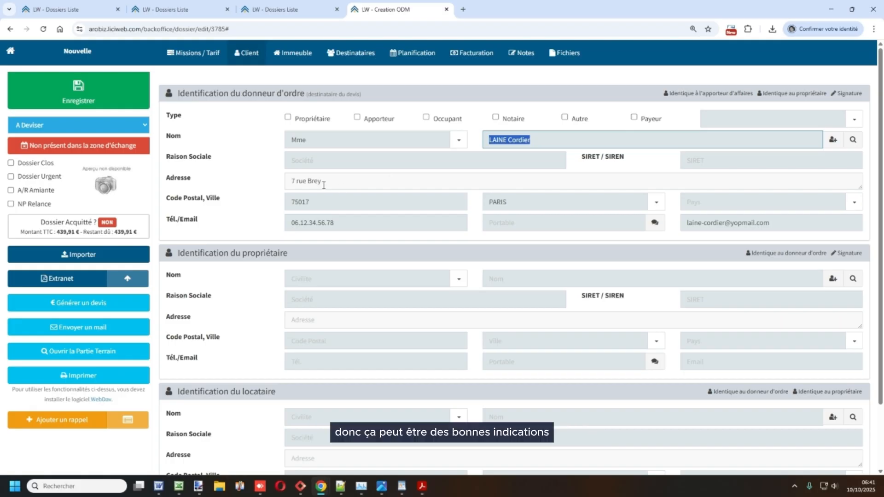
drag(326, 182, 281, 187)
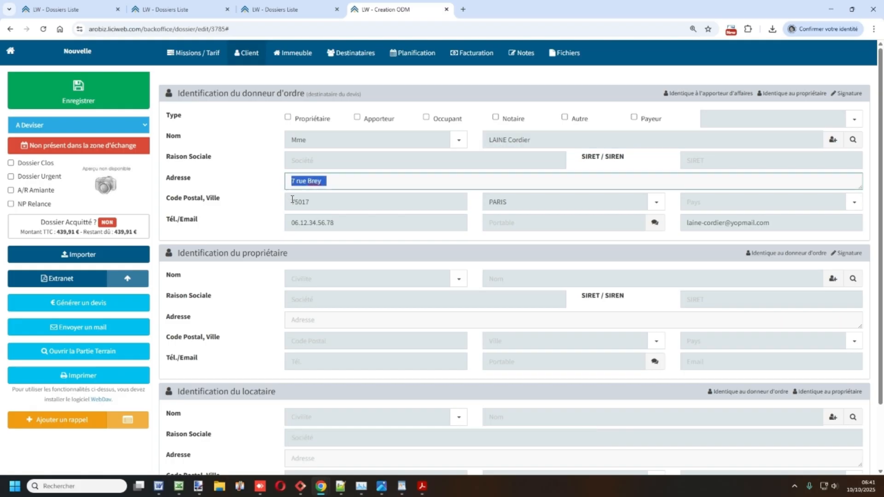
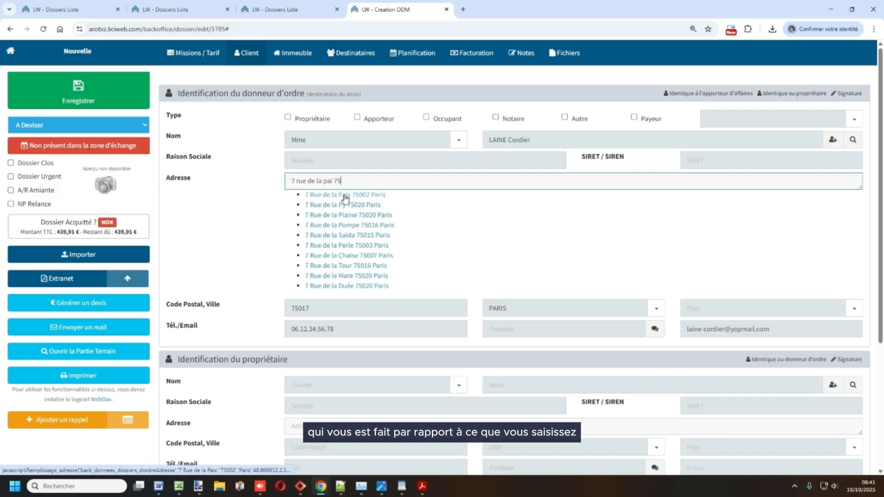
click(347, 195)
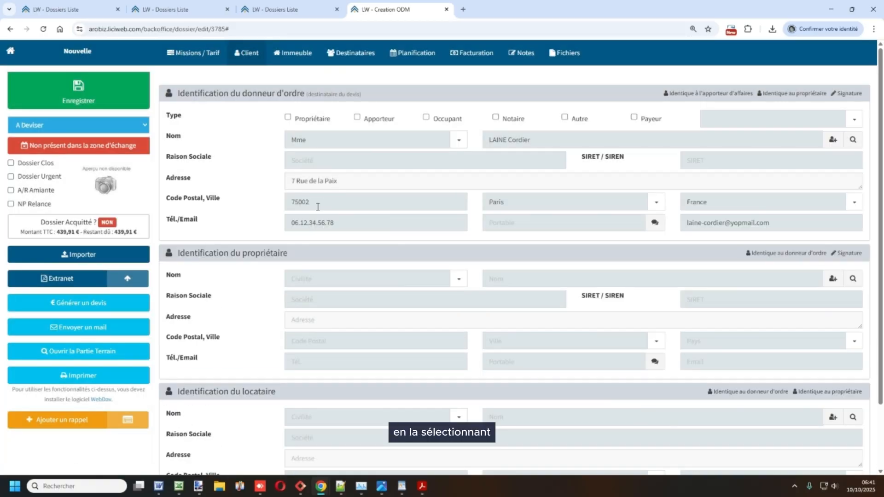
drag(317, 207, 283, 207)
key(Tab)
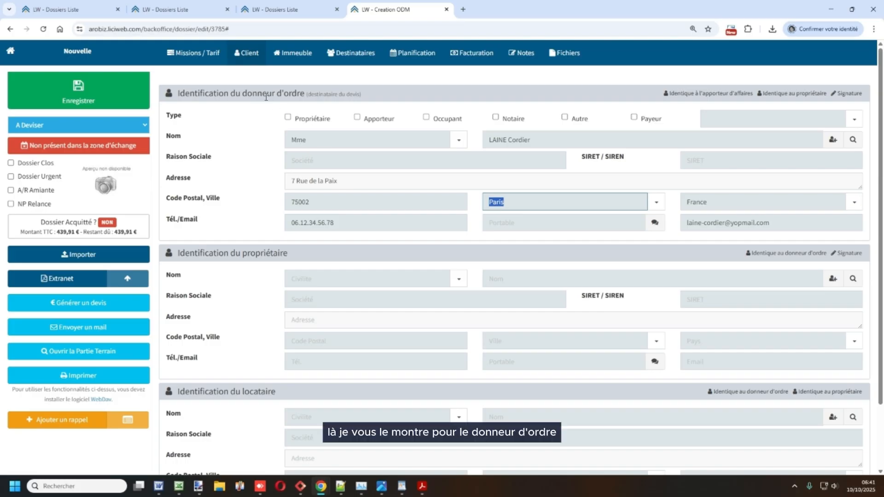
- Highlight the donneur d'ordre heading while reviewing the new address
drag(252, 94, 297, 103)
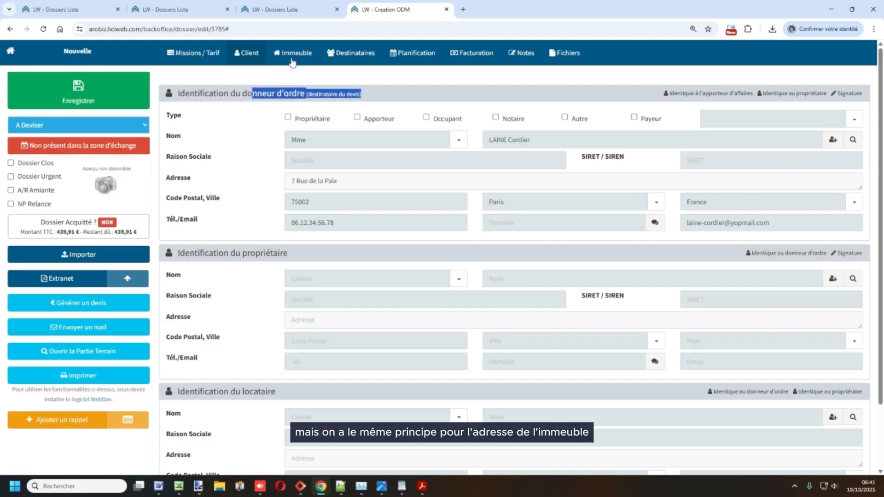
click(305, 182)
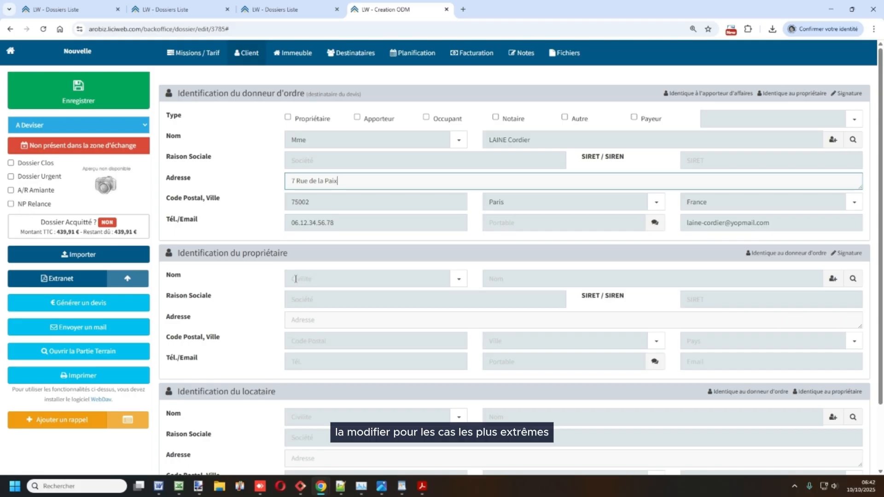
drag(240, 96, 307, 98)
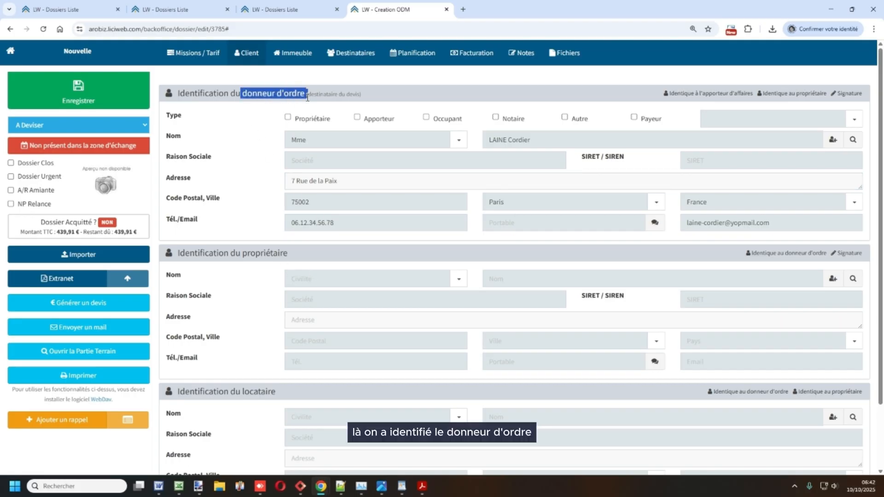
- Copy the ordering party's details into the owner section via 'Identique au donneur d'ordre'
click(768, 258)
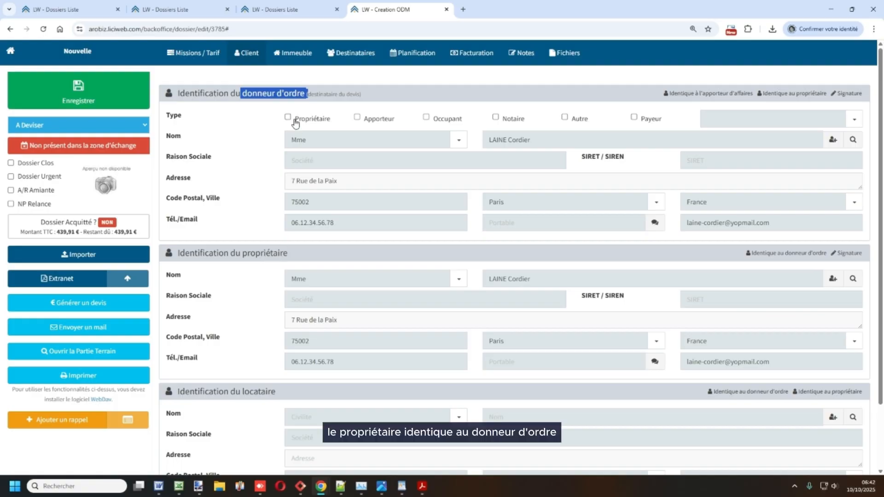
click(260, 142)
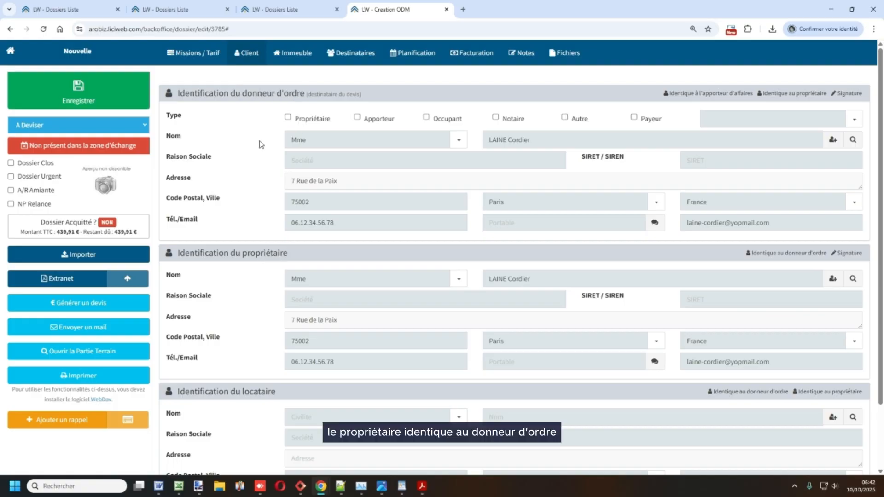
- Show the Immeuble tab and point out its empty address and postcode fields
click(284, 57)
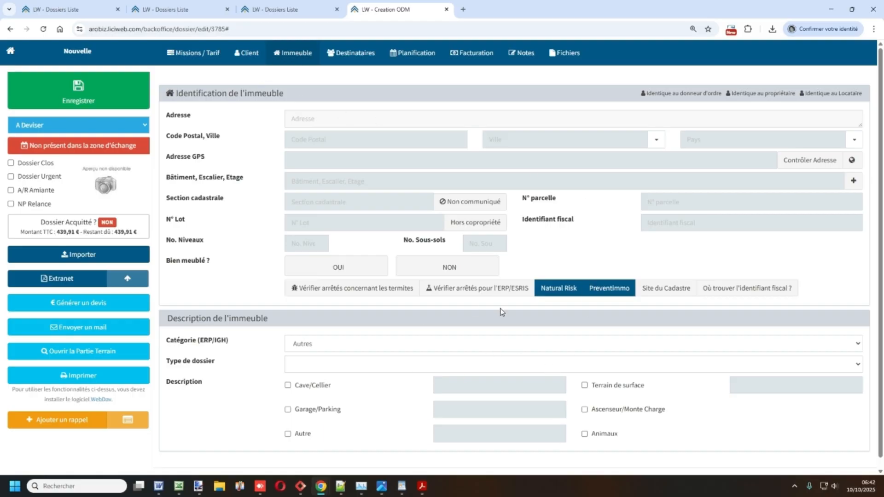
drag(169, 118, 215, 134)
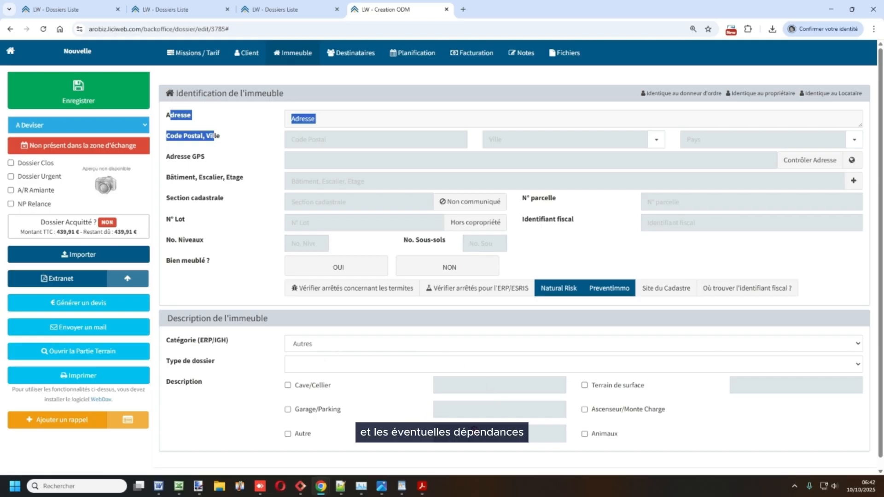
click(228, 261)
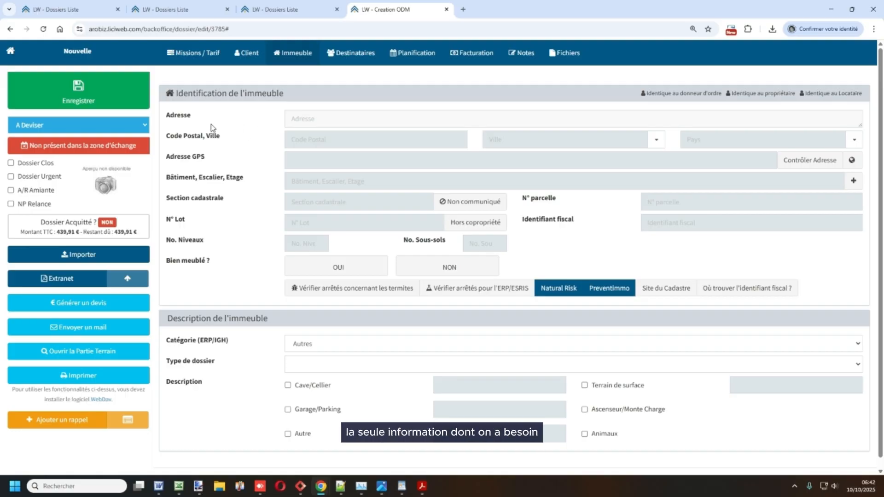
drag(171, 115, 221, 137)
click(224, 137)
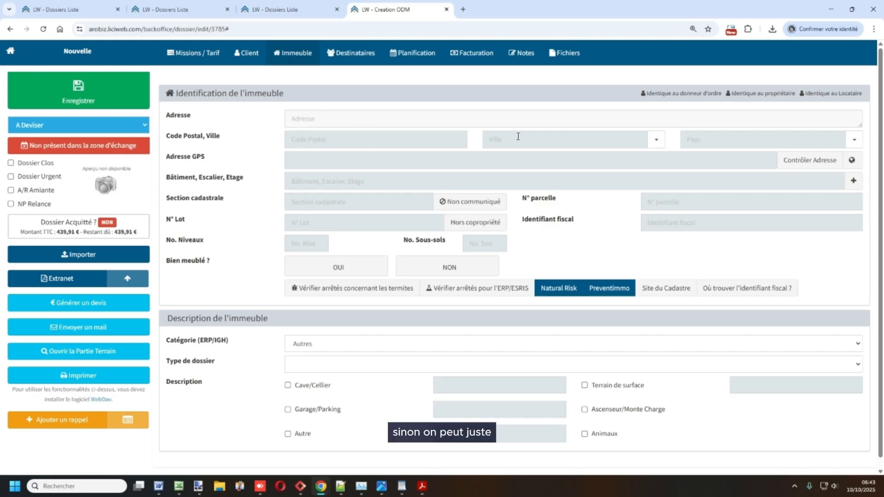
- Copy the owner's Paris address and GPS location into the building fields
click(742, 94)
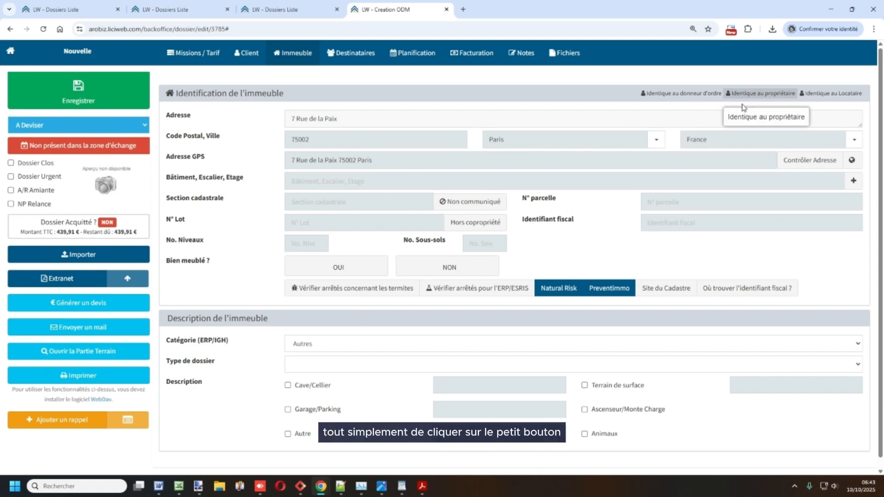
click(339, 121)
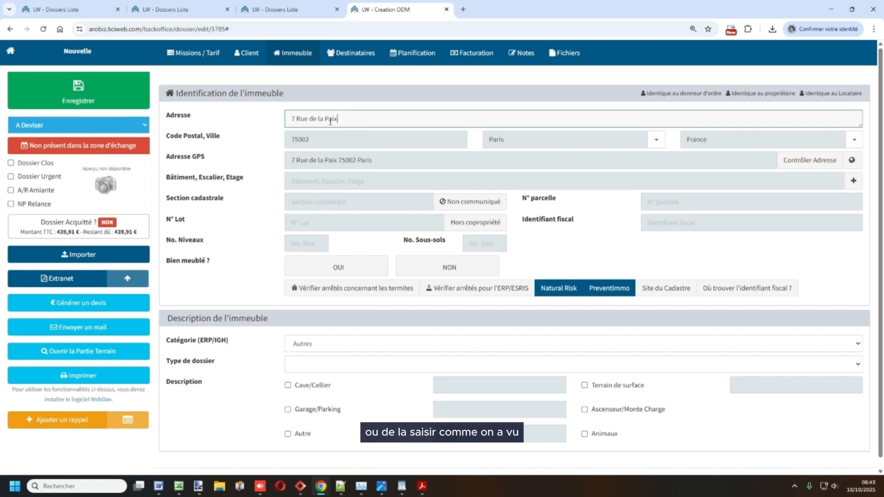
click(209, 224)
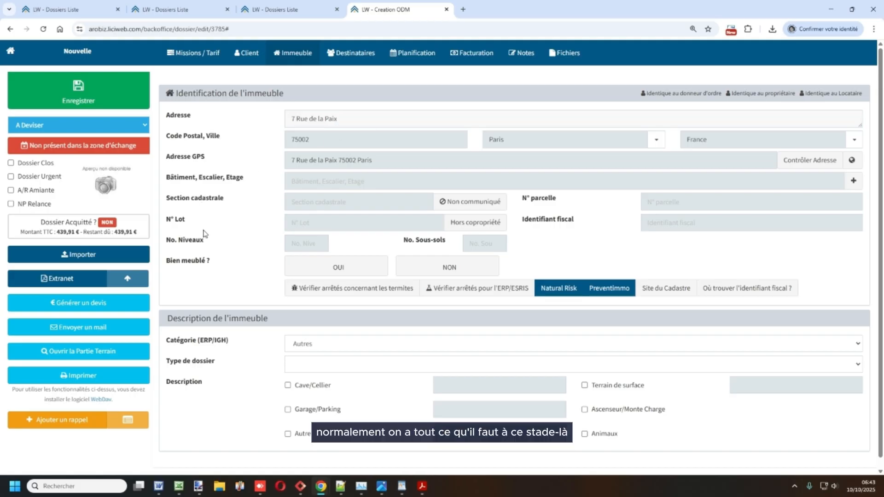
- Flip between the Client, Missions / Tarif and Immeuble pages, ending on Client
click(248, 58)
click(205, 59)
click(298, 58)
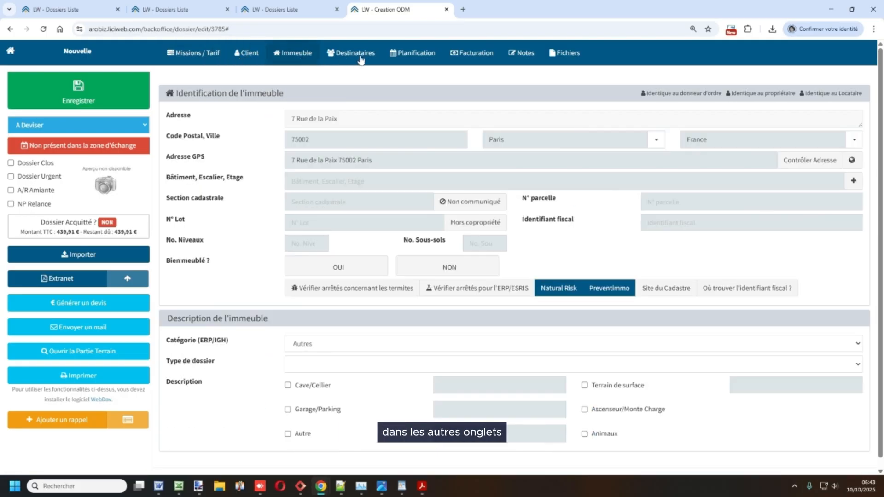
click(241, 58)
click(205, 57)
click(248, 58)
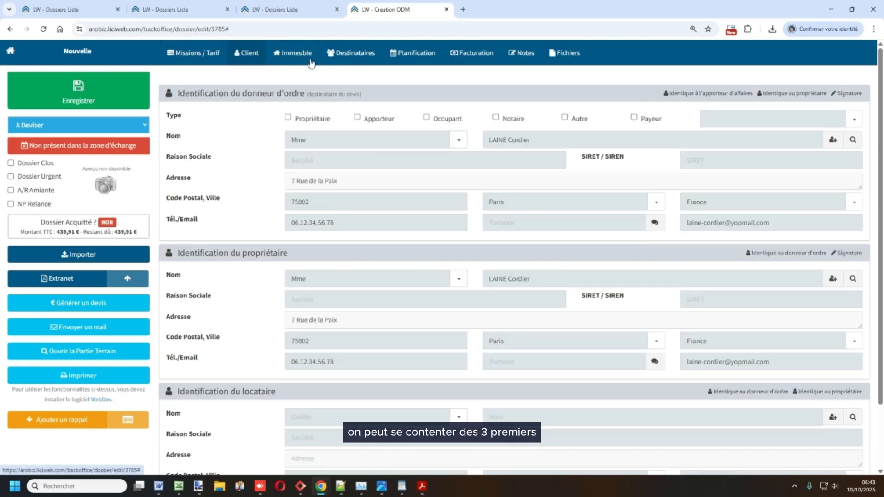
- From Missions / Tarif, generate the dossier's quote as A2_-_Devis_10_10_2025_06_44.pdf
click(308, 59)
click(212, 60)
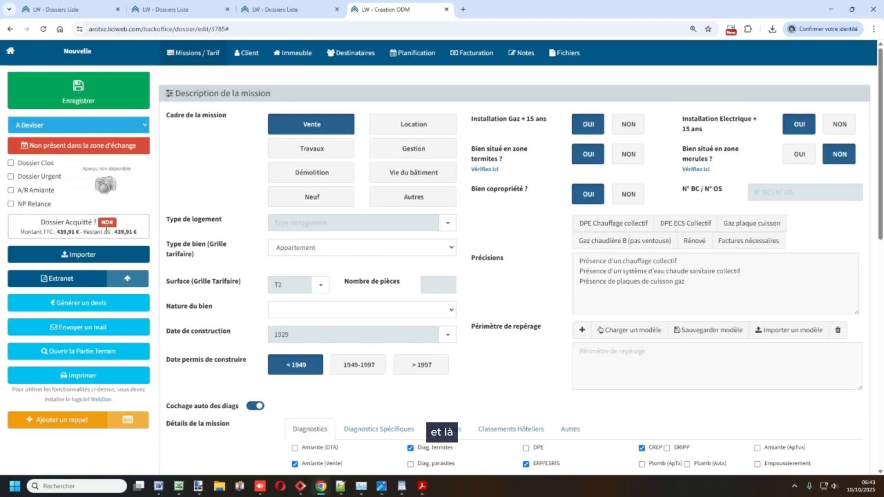
click(91, 312)
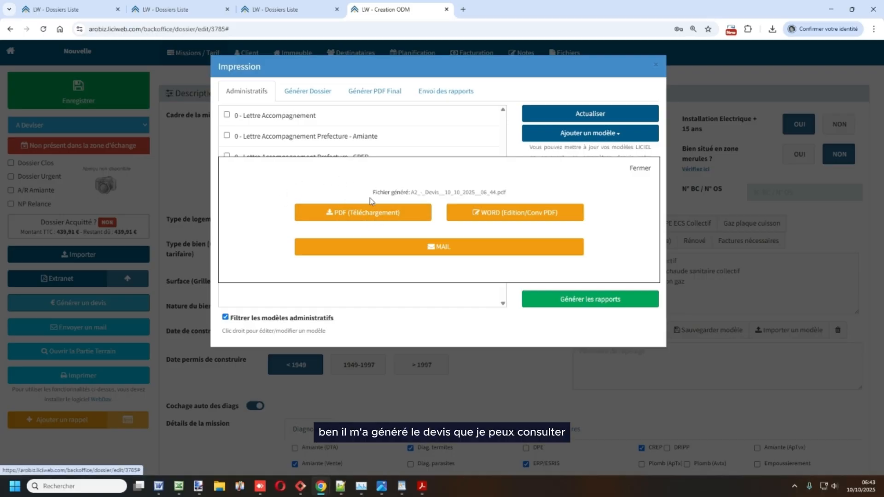
- Open the quote as a PDF in a new tab, showing the 439.91 TTC total
click(366, 213)
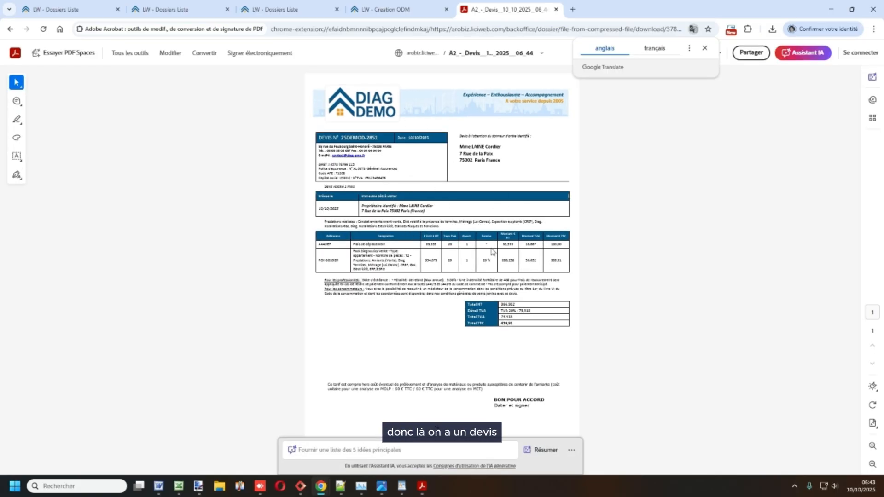
- Dismiss the Google Translate popup and return to the 'LW - Creation ODM' dossier tab
click(571, 449)
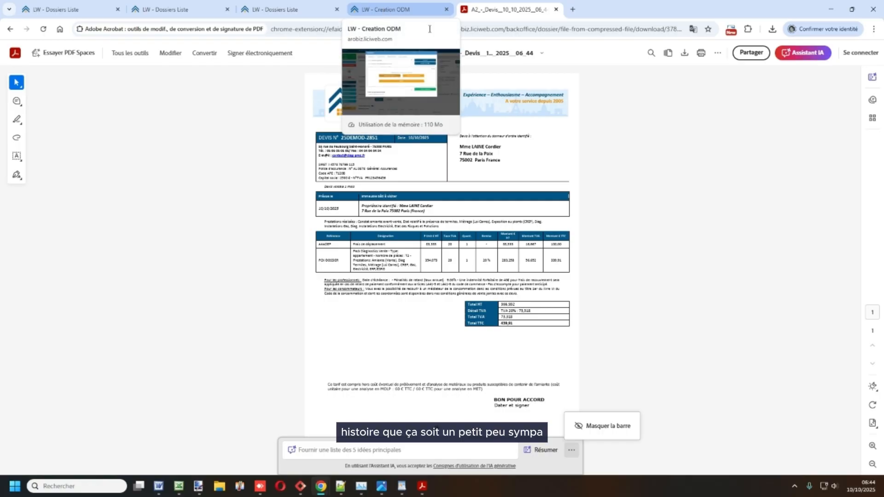
click(373, 13)
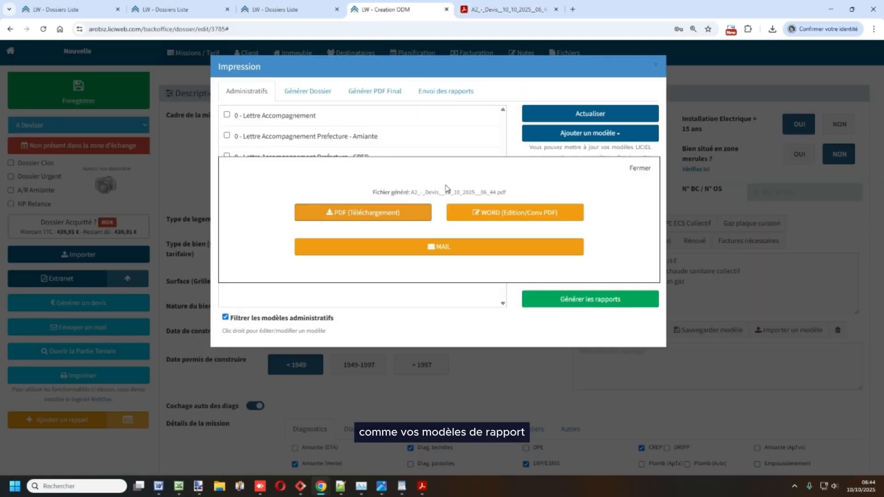
- In the quote mail form, replace the example recipient with the second suggested client address
click(441, 247)
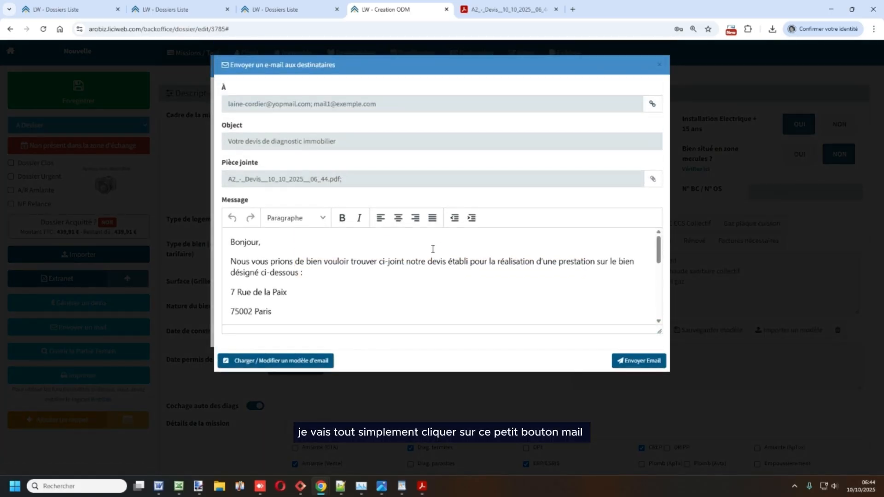
drag(234, 105, 338, 110)
click(330, 108)
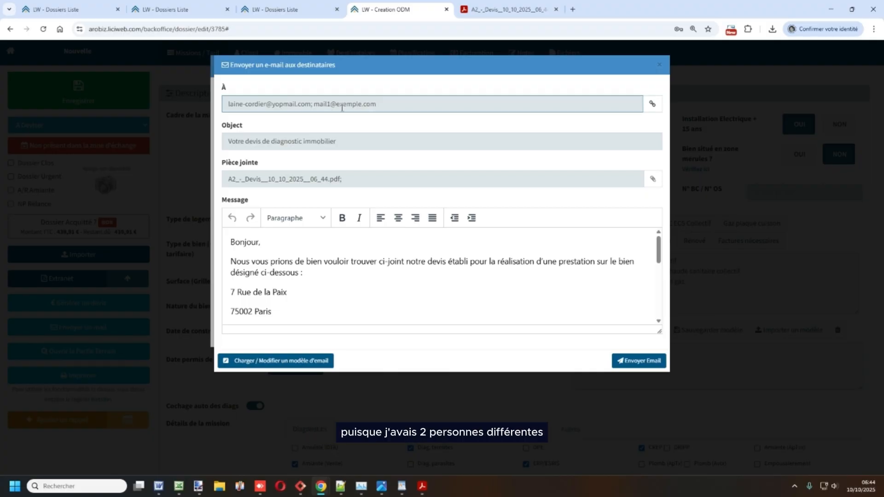
drag(381, 104, 326, 111)
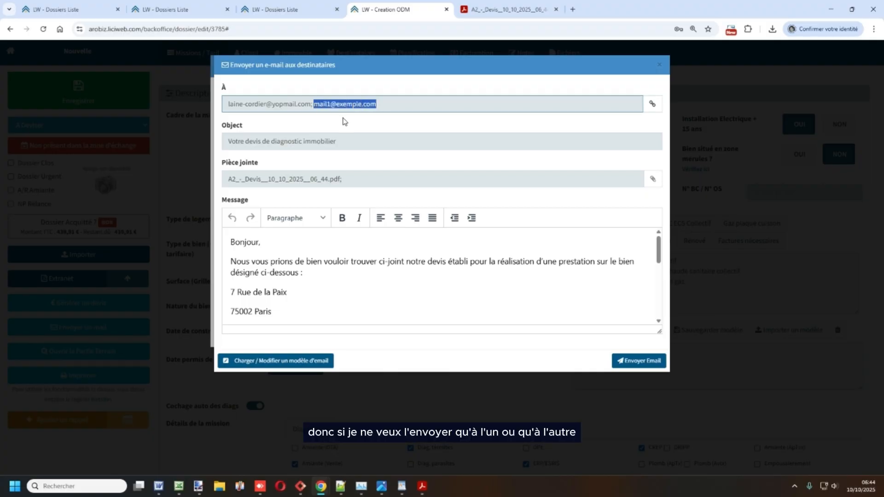
key(BackSpace)
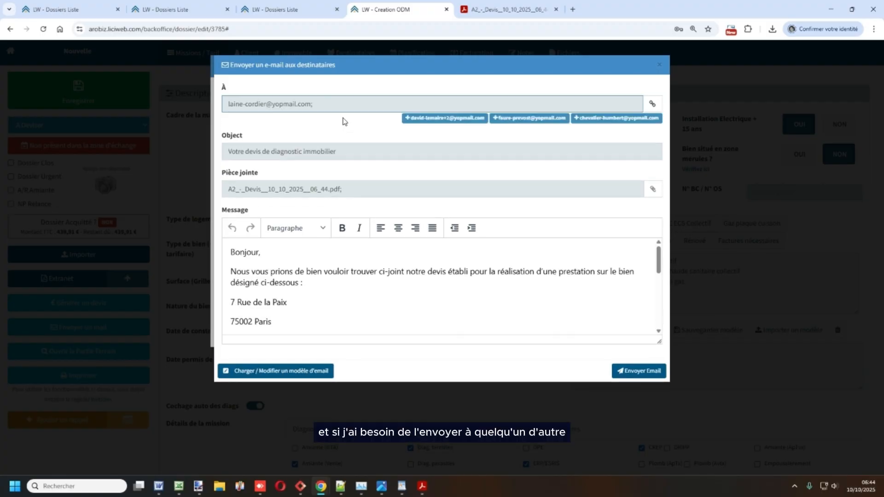
click(418, 119)
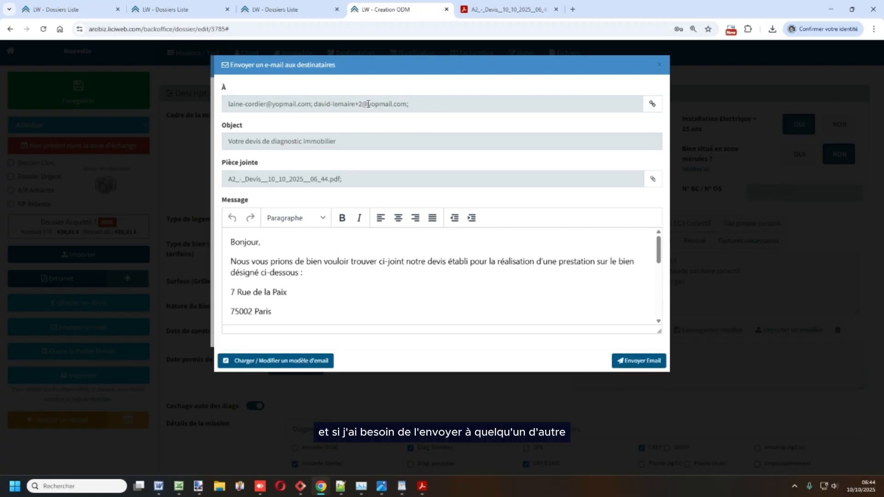
click(420, 111)
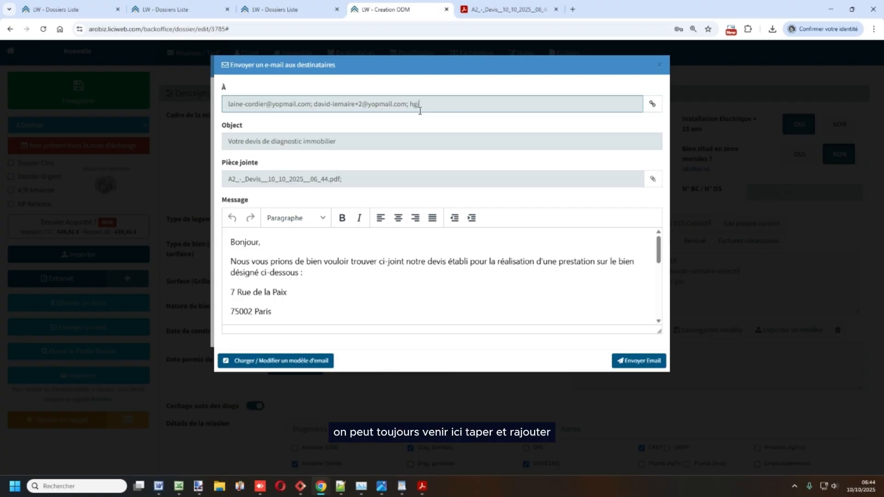
key(BackSpace)
key(BackSpace)
key(BackSpace)
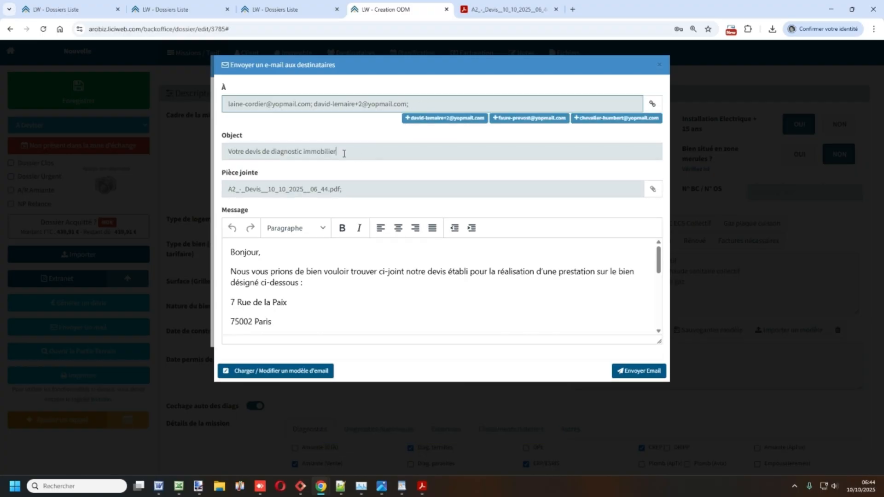
- Review the 'Votre devis de diagnostic immobilier' subject and message, then bring up the attachment manager
drag(343, 152, 231, 155)
click(231, 156)
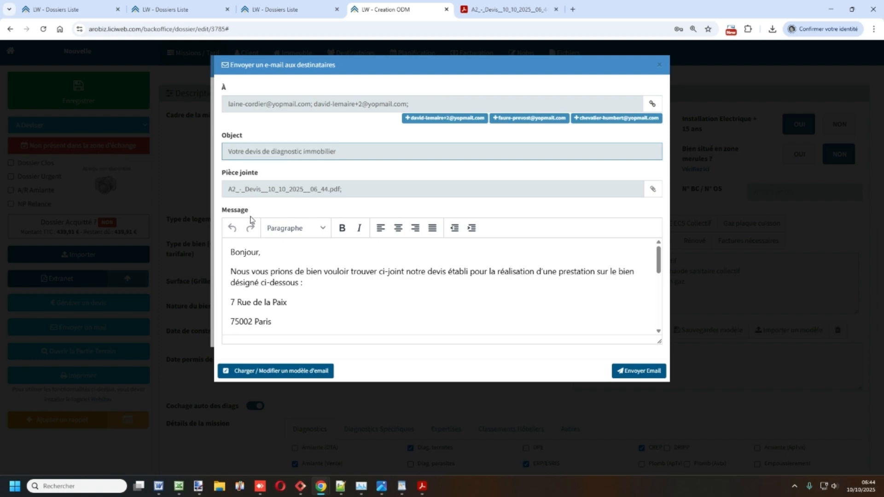
drag(229, 252, 298, 302)
click(302, 303)
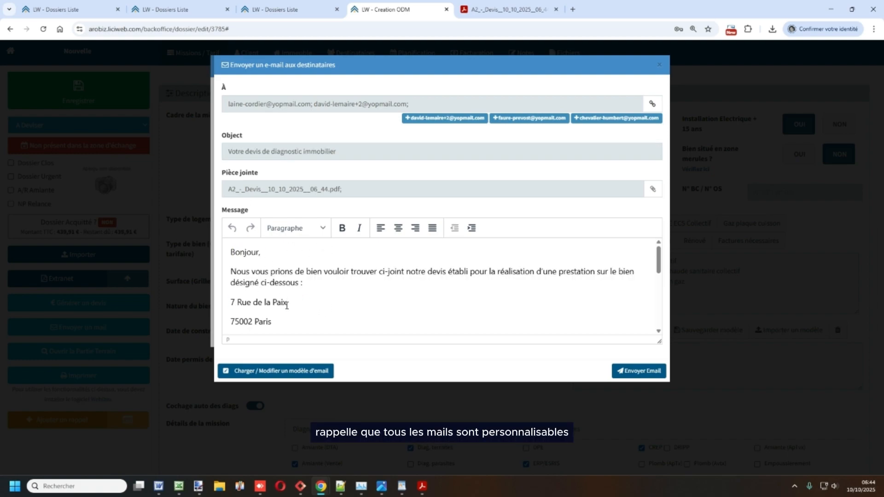
scroll(294, 291, down, 1)
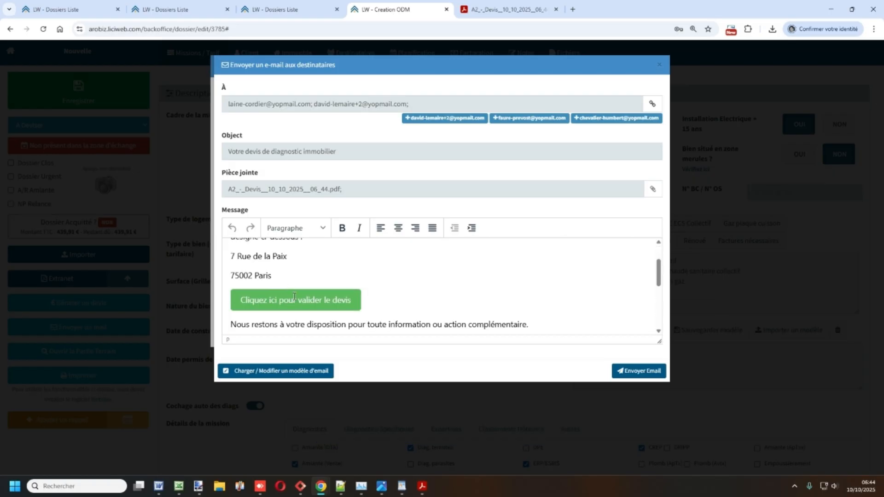
drag(272, 275, 226, 262)
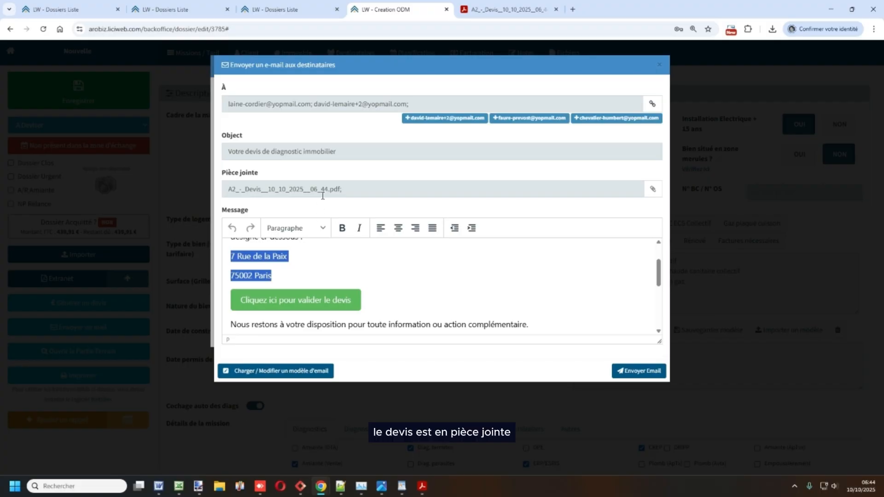
drag(343, 191, 226, 189)
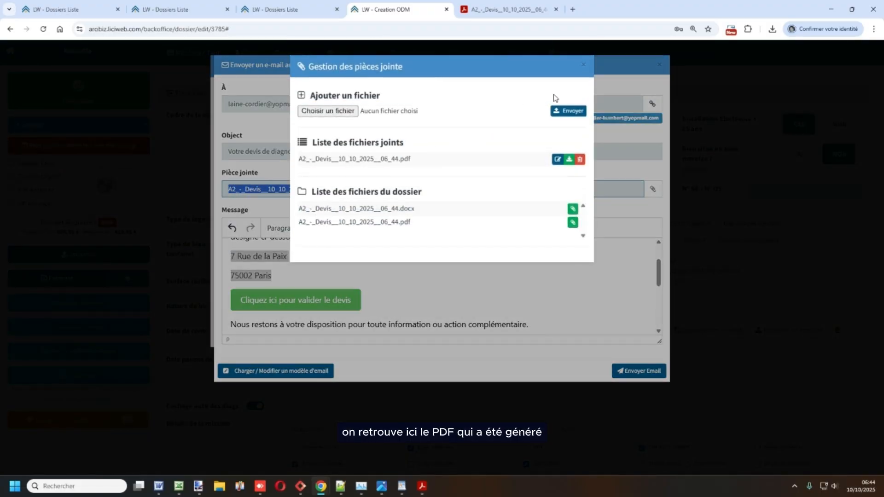
- Close the attachment manager and review the message with its quote validation link
click(583, 65)
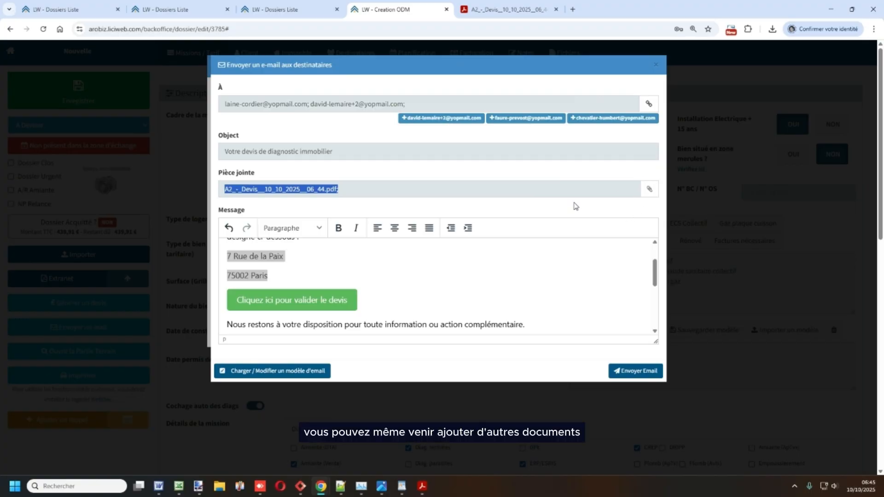
click(309, 278)
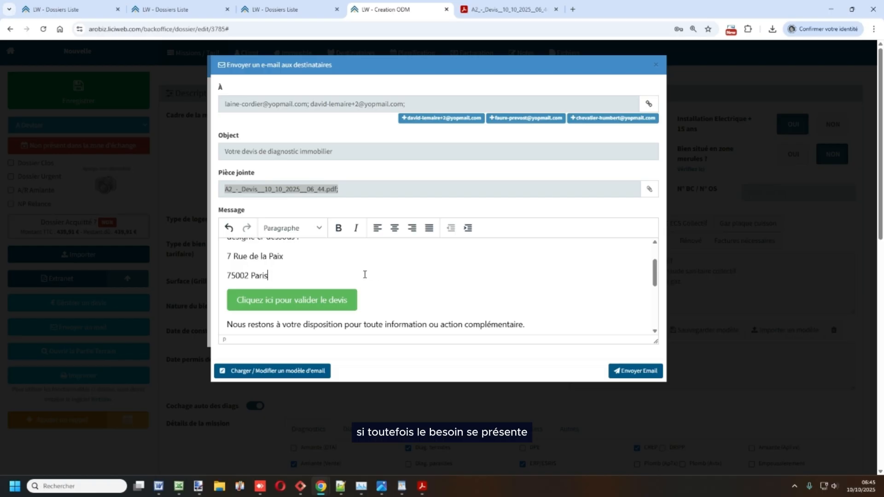
scroll(304, 276, down, 3)
scroll(318, 285, up, 3)
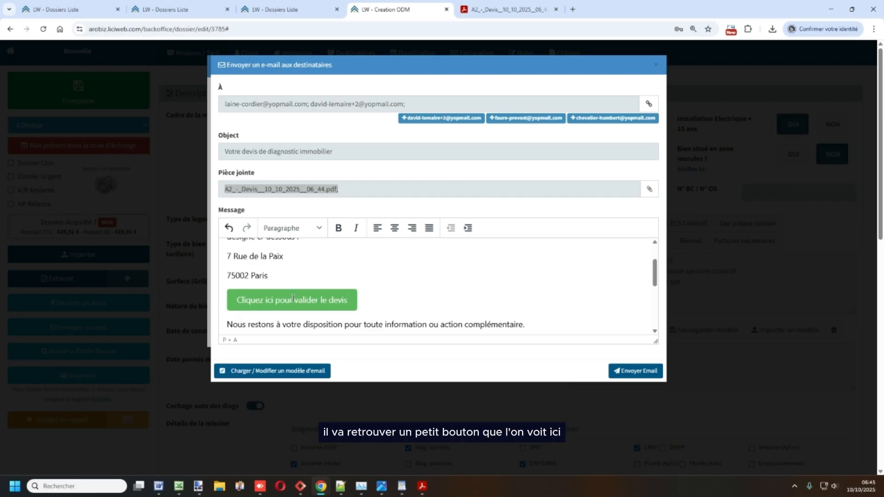
drag(241, 301, 351, 301)
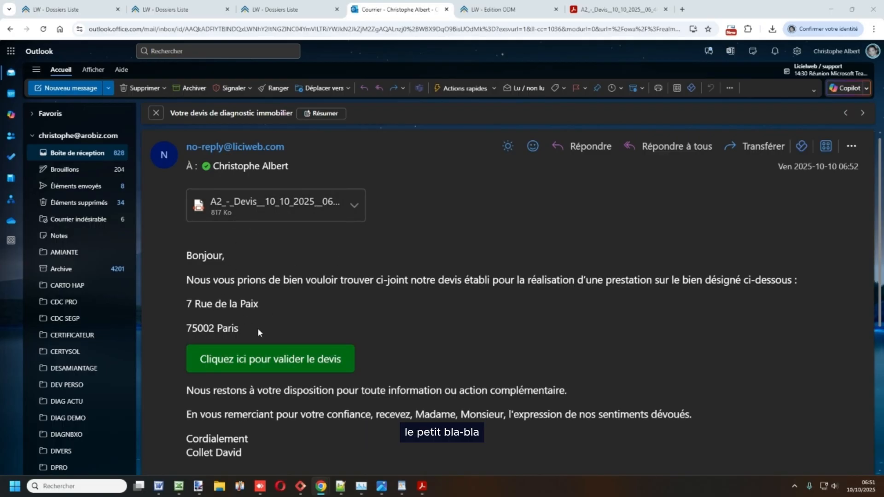
- Open the e-mail's 'Cliquez ici pour valider le devis' link in a private browser window
right_click(272, 363)
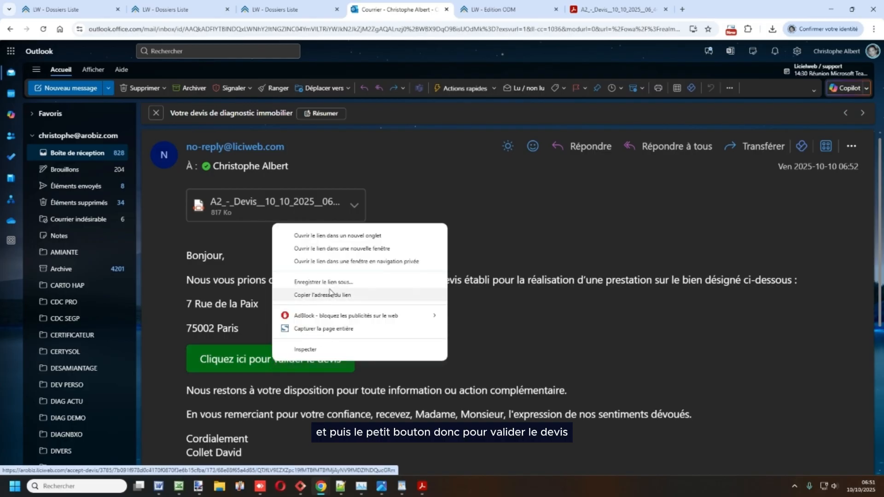
click(348, 266)
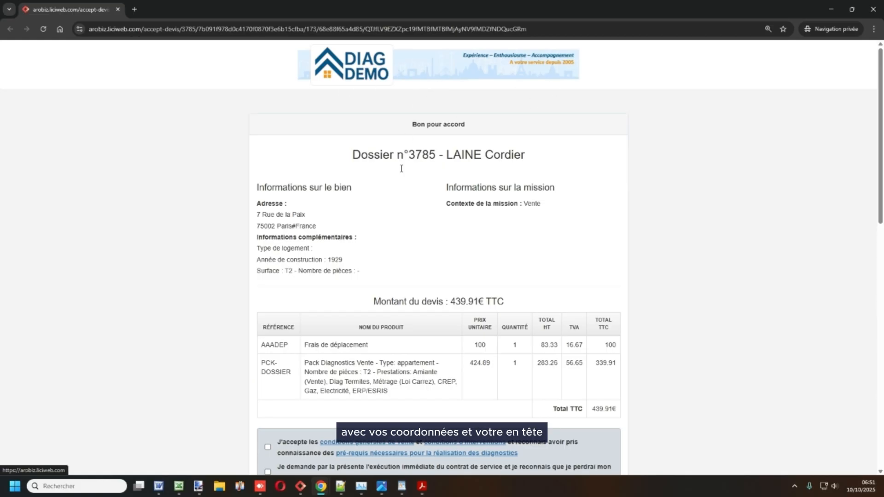
- Review the property details and 439.91€ quote, then accept the general terms of sale
scroll(389, 300, down, 13)
scroll(424, 420, up, 13)
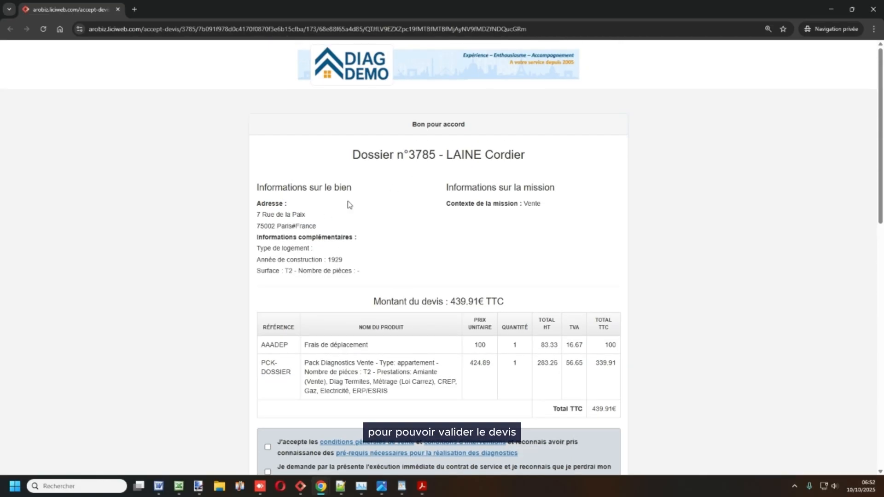
drag(257, 187, 337, 271)
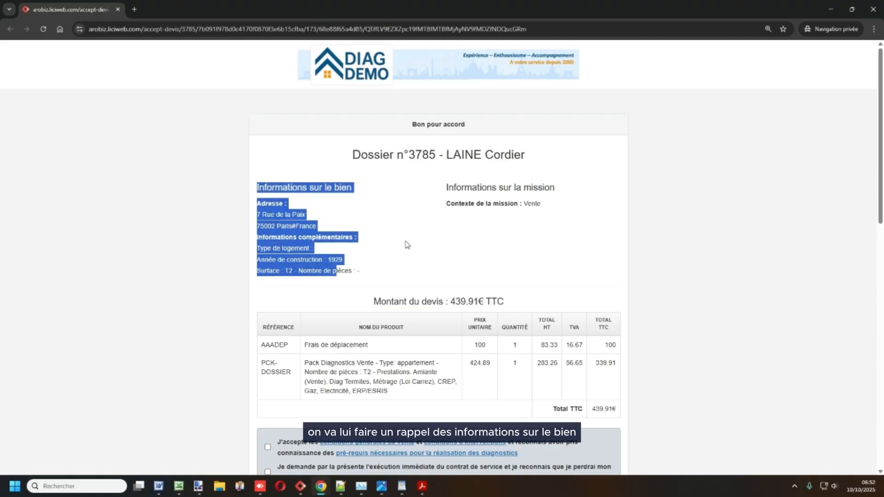
scroll(413, 263, down, 1)
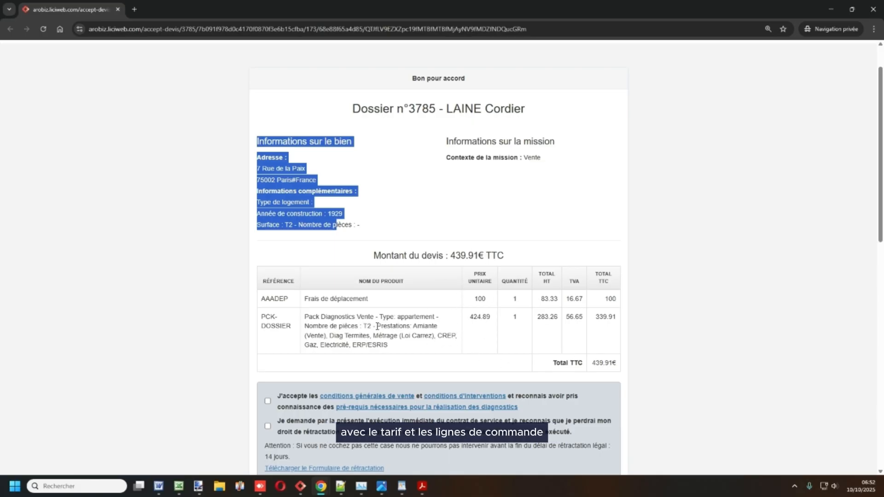
scroll(377, 326, down, 2)
click(268, 309)
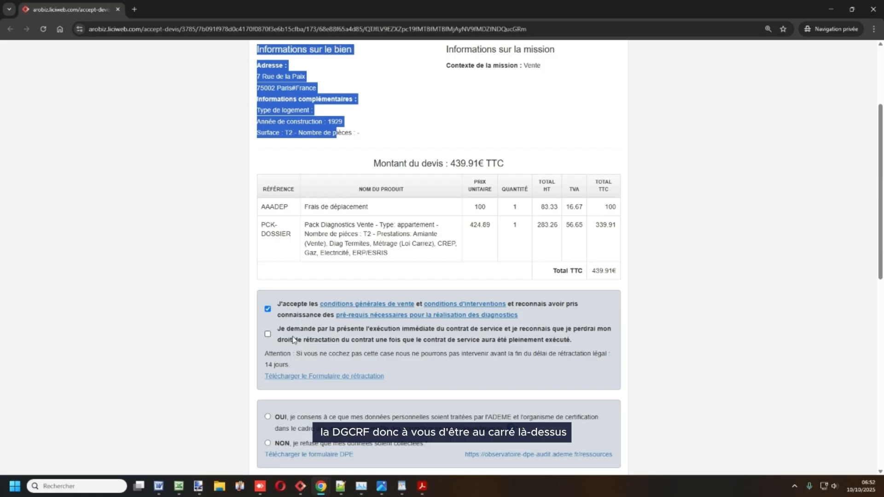
- Read the immediate-execution request and 14-day withdrawal warning
drag(276, 329, 571, 350)
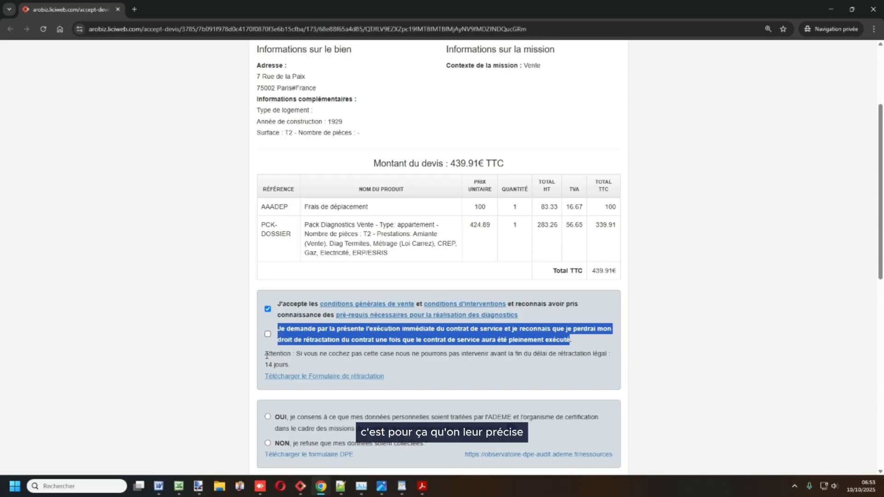
drag(266, 353, 490, 364)
scroll(460, 355, down, 2)
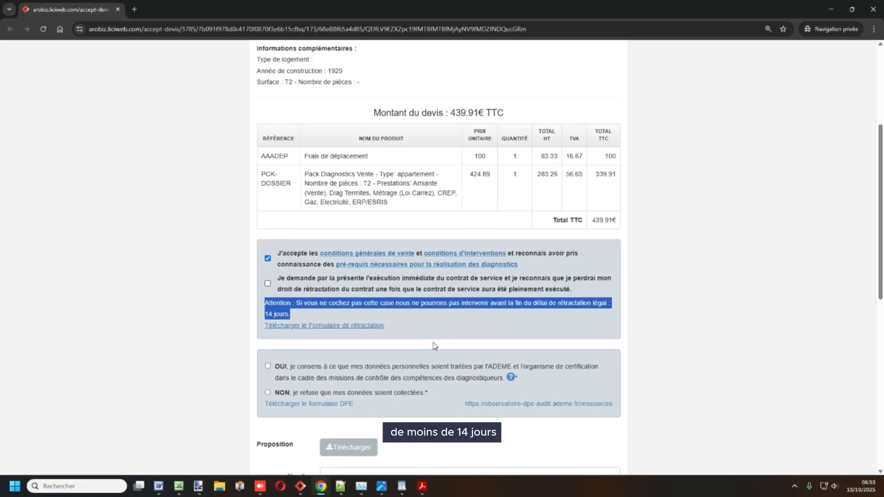
click(288, 315)
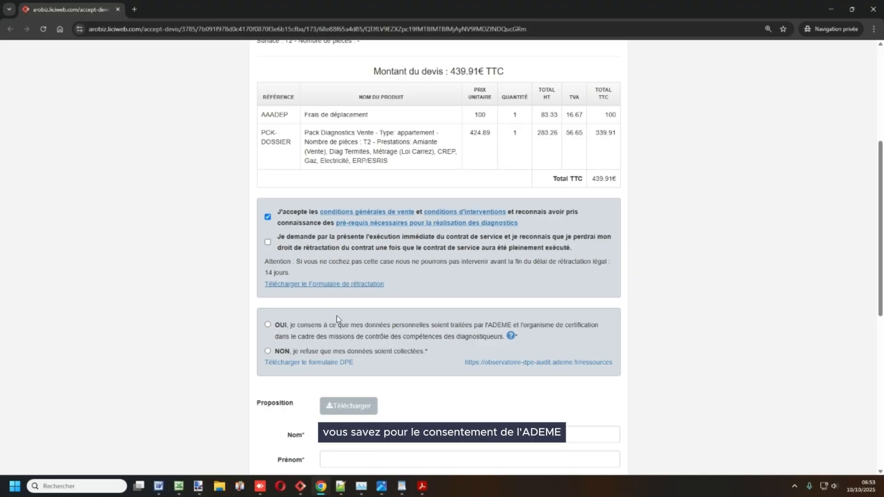
- Answer OUI to the ADEME personal-data processing consent question
click(281, 330)
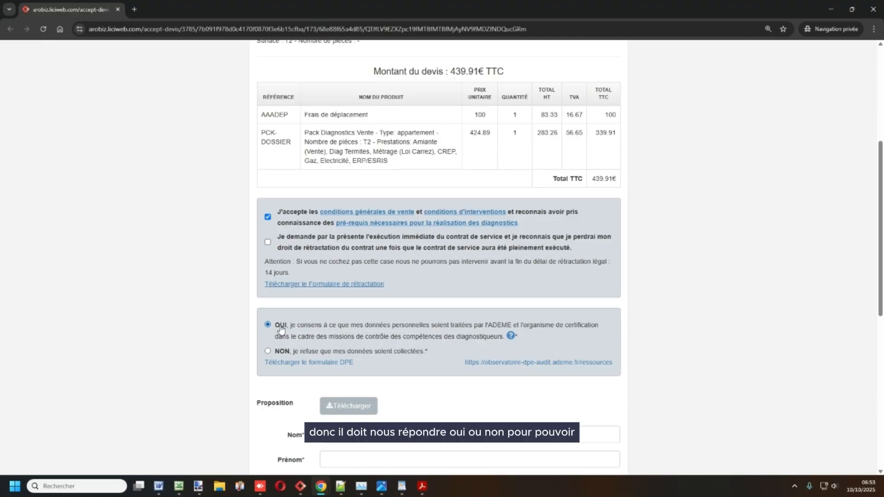
scroll(449, 379, down, 7)
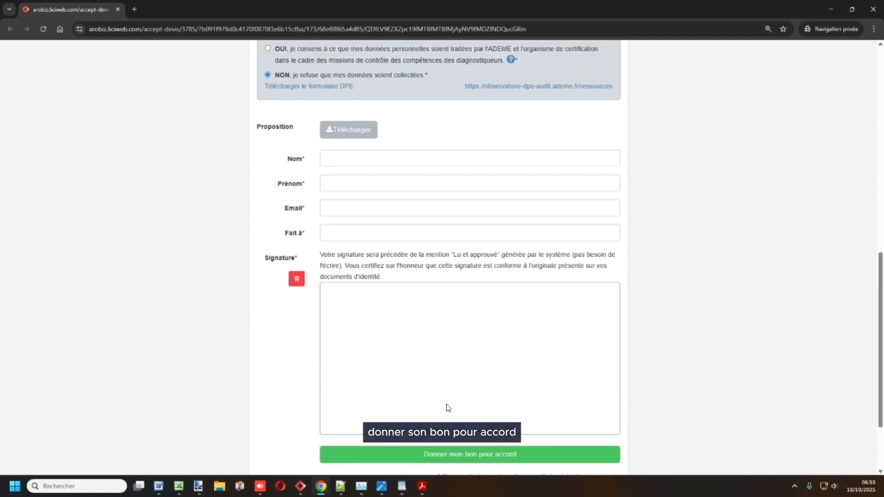
scroll(466, 410, up, 6)
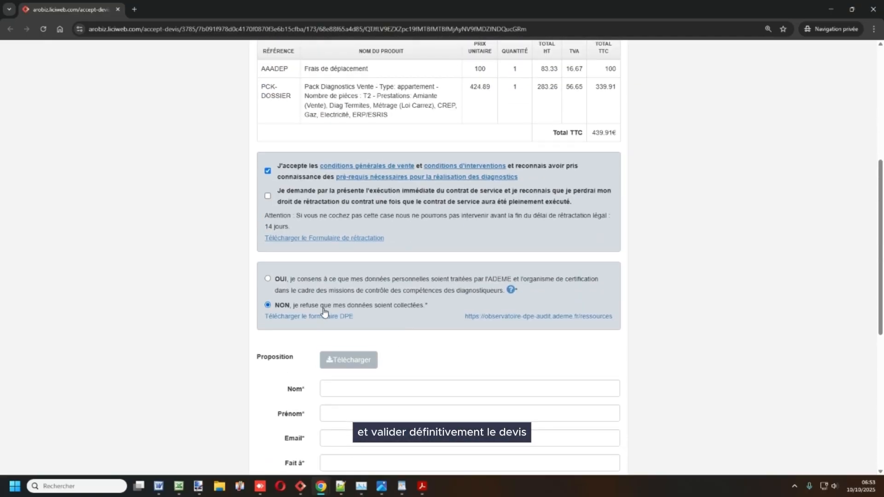
click(279, 282)
click(281, 305)
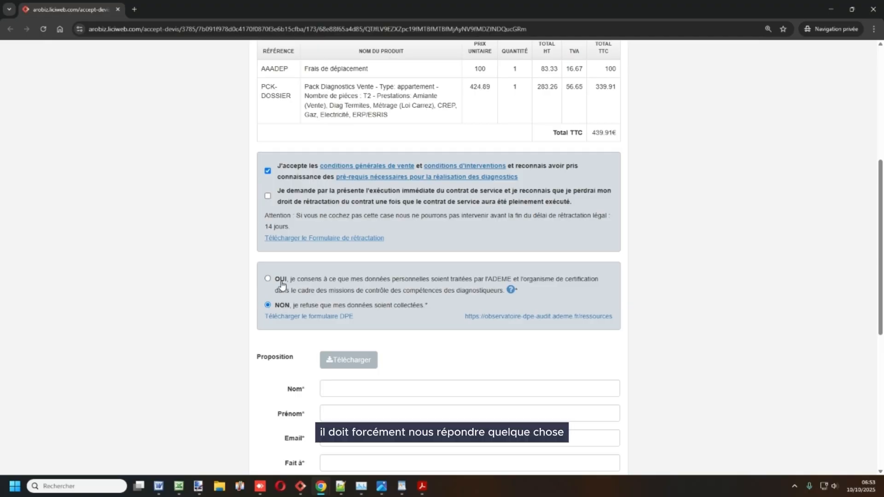
click(281, 282)
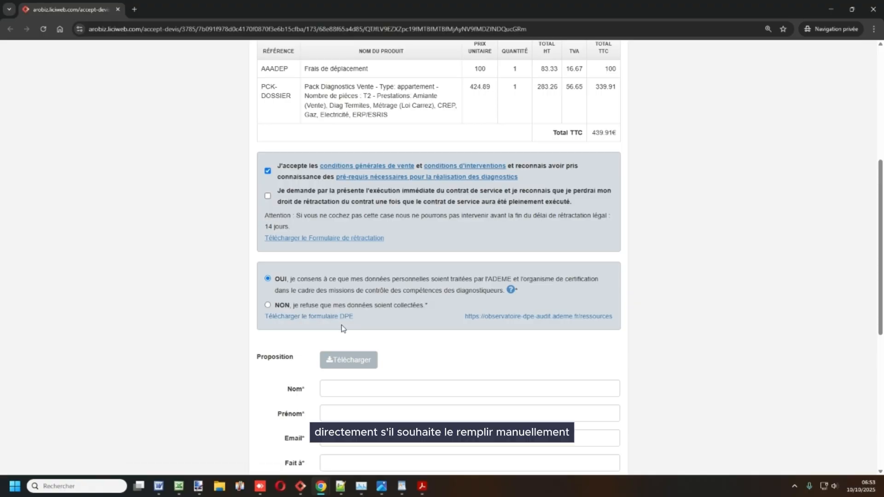
scroll(324, 296, down, 2)
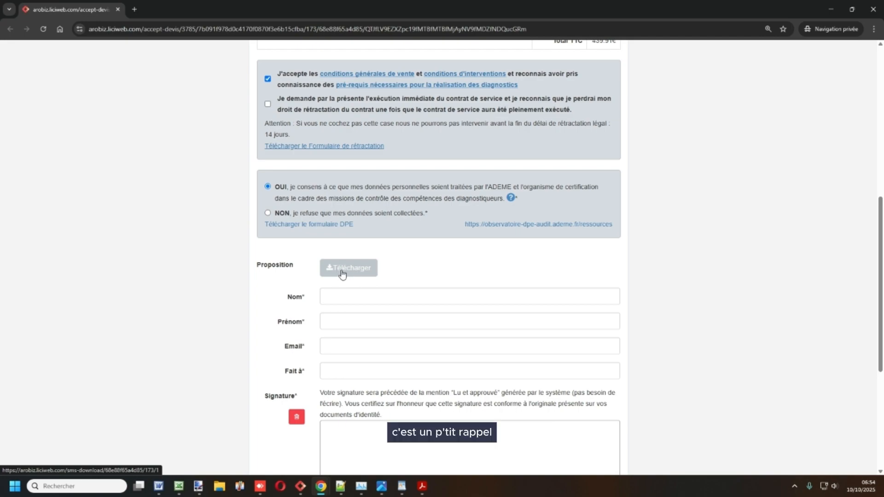
- Fill in the client's surname, first name and e-mail, with Bayonne as the place of signing
click(337, 297)
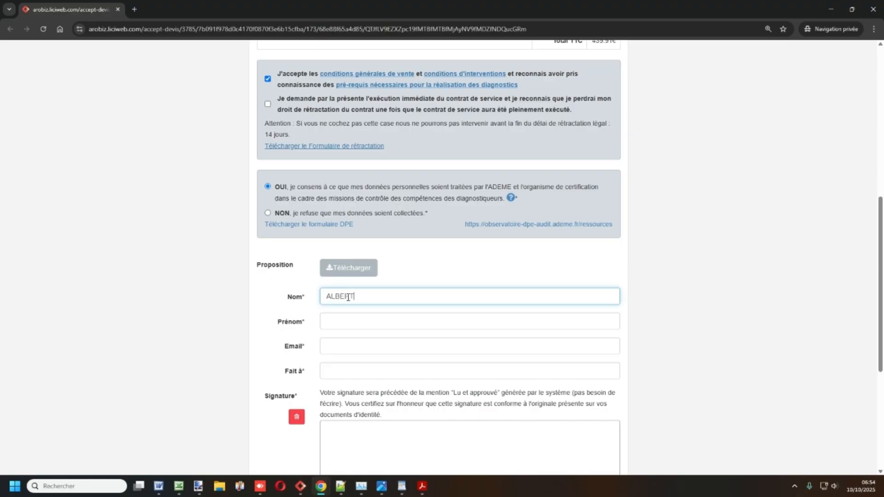
key(Tab)
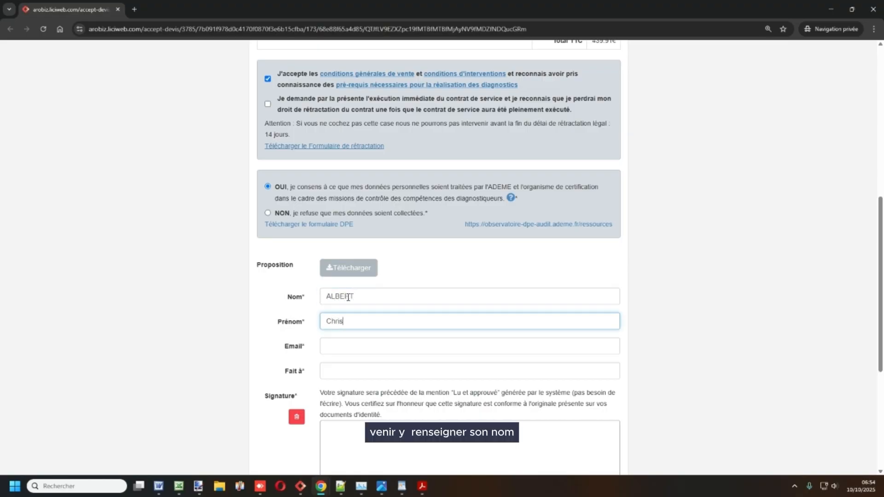
key(Tab)
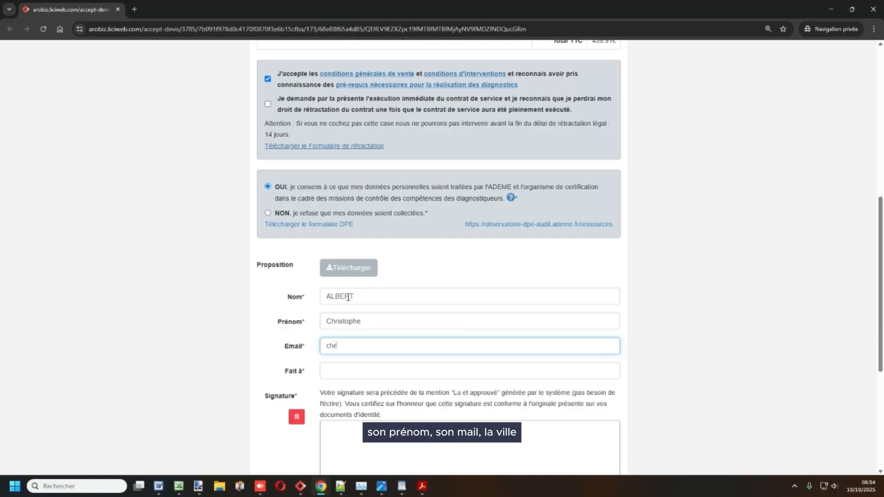
click(341, 371)
text(bayo)
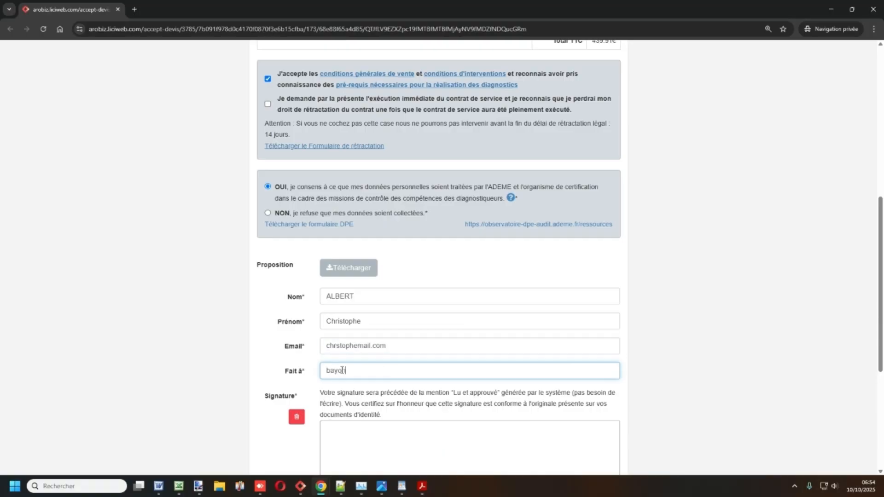
text(nne)
- Read the approval notice, then draw a handwritten signature after erasing a first cross
scroll(424, 317, down, 4)
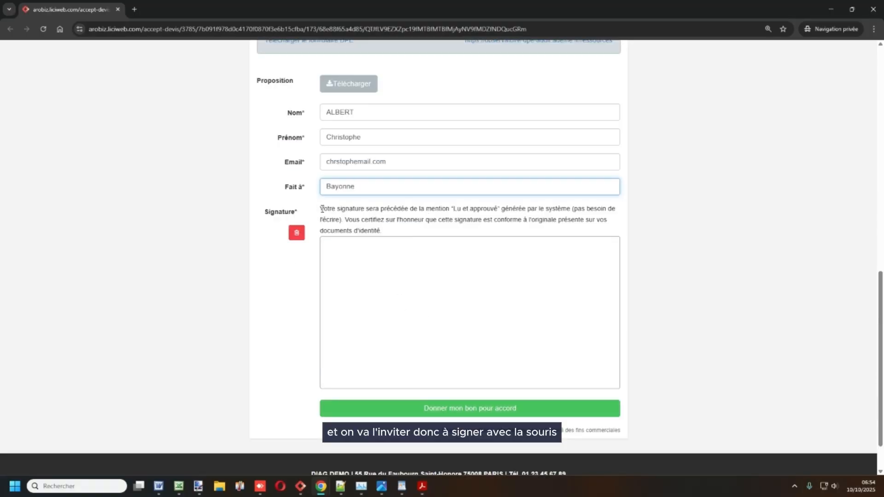
drag(321, 209, 569, 215)
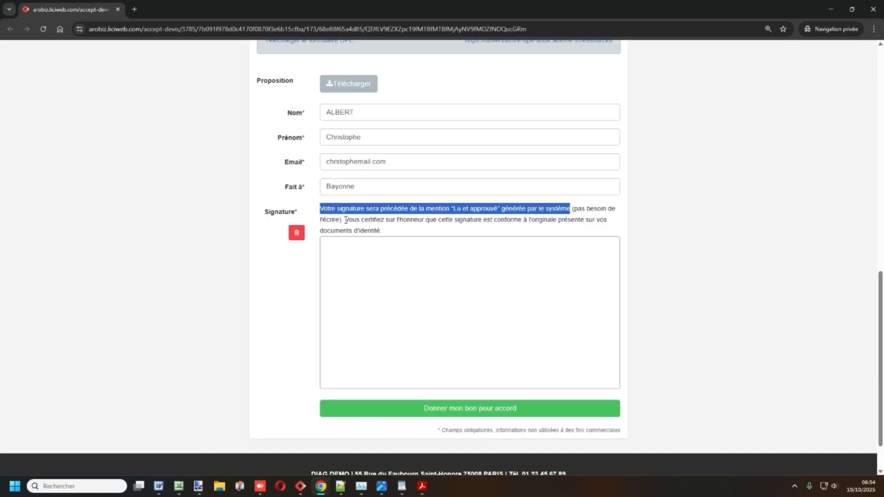
drag(344, 220, 391, 231)
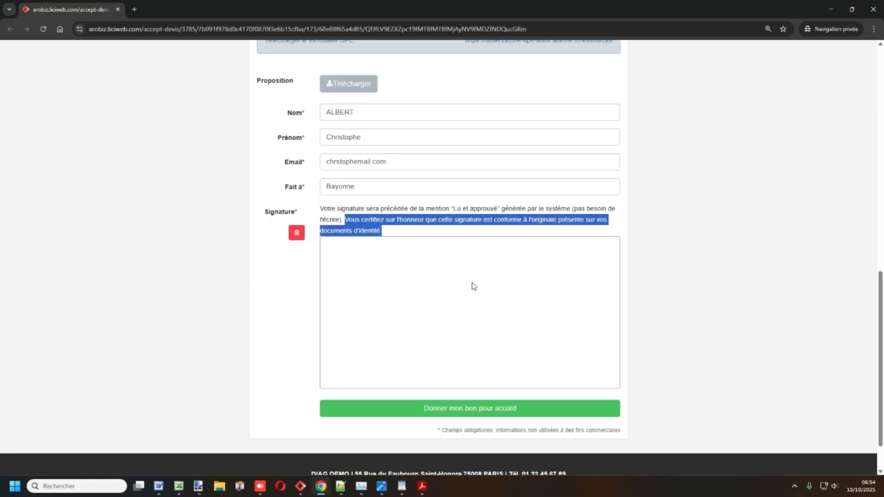
drag(428, 270, 495, 305)
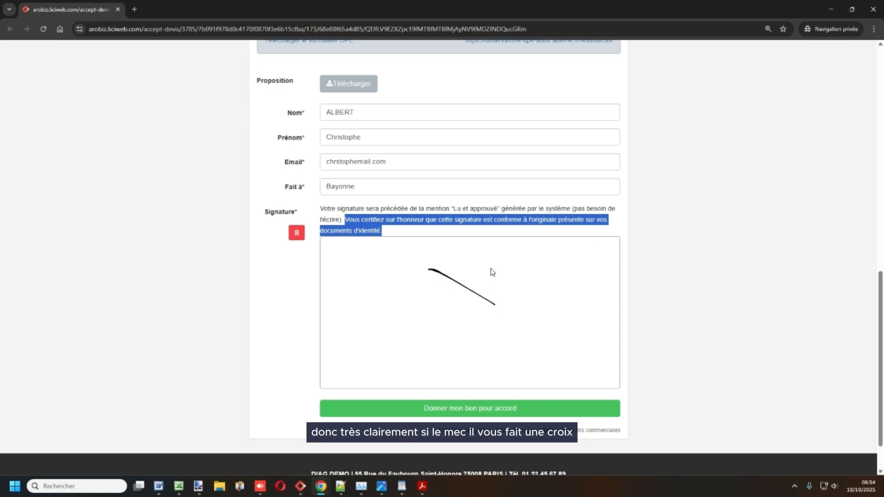
drag(490, 264, 449, 311)
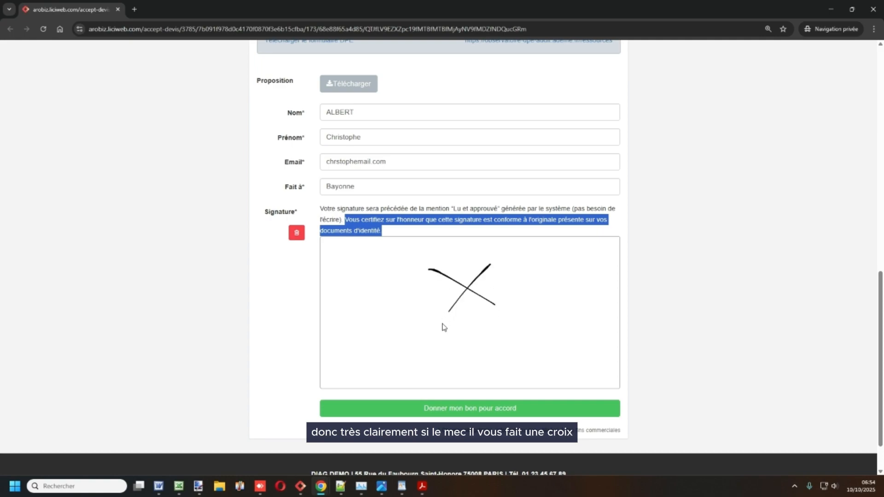
click(297, 232)
mouse_move(489, 265)
mouse_down()
mouse_move(540, 294)
mouse_move(480, 310)
mouse_up()
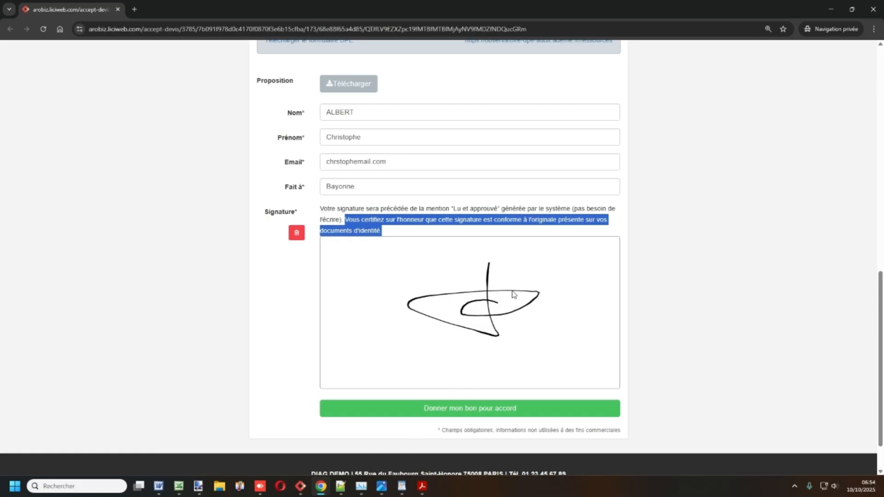
- Submit the 'Donner mon bon pour accord' acceptance and go back to the 'LW - Dossiers Liste' tab
click(470, 408)
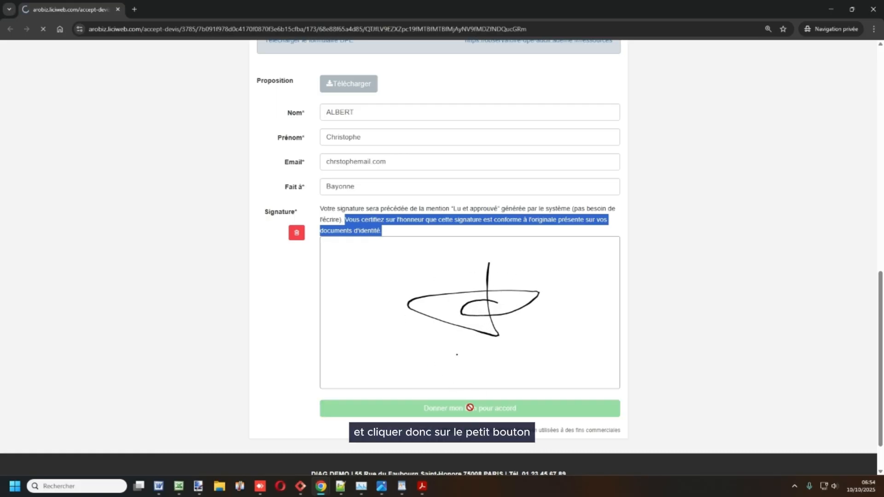
scroll(457, 402, down, 2)
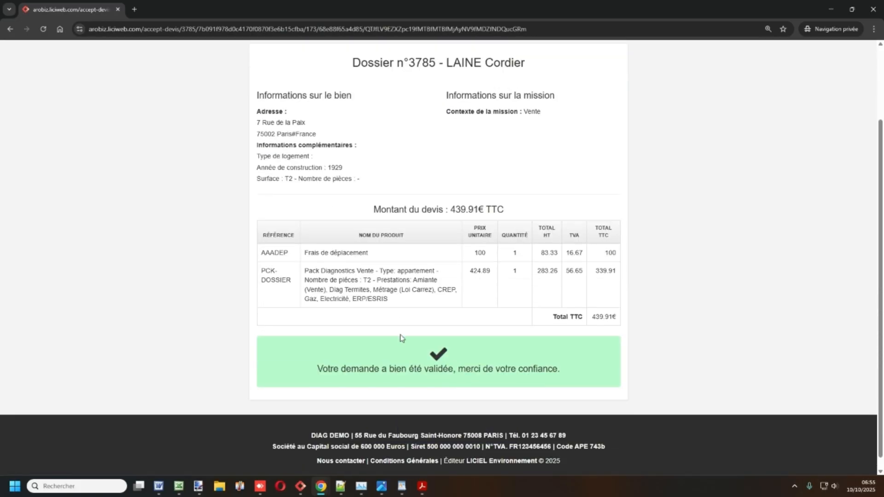
scroll(461, 287, up, 1)
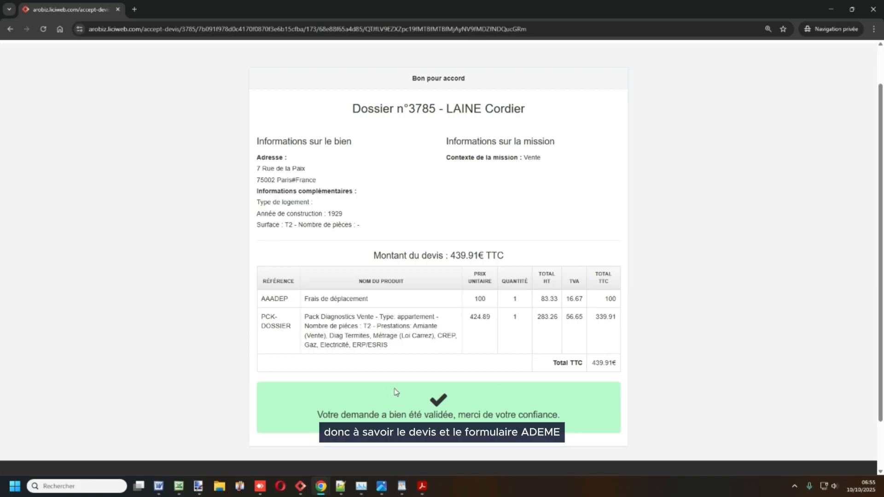
click(828, 10)
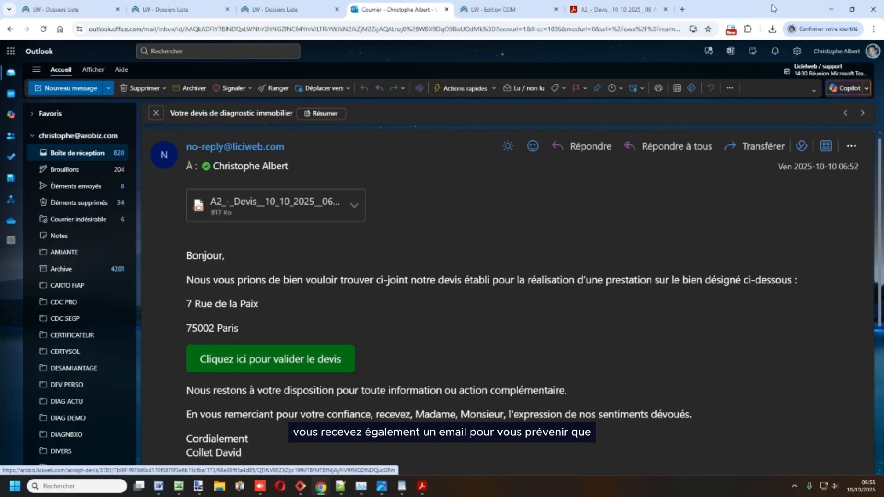
click(179, 9)
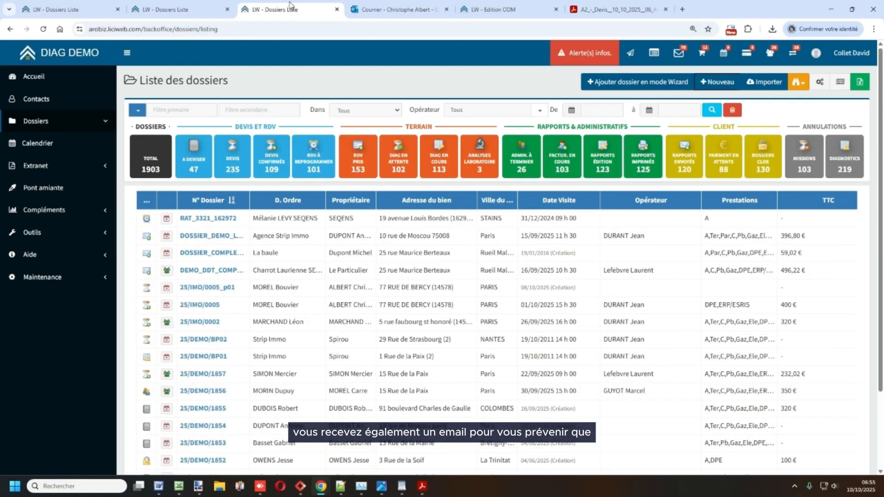
- Open dossier 3785 from the full dossier list and view its Fichiers section
click(149, 165)
click(285, 222)
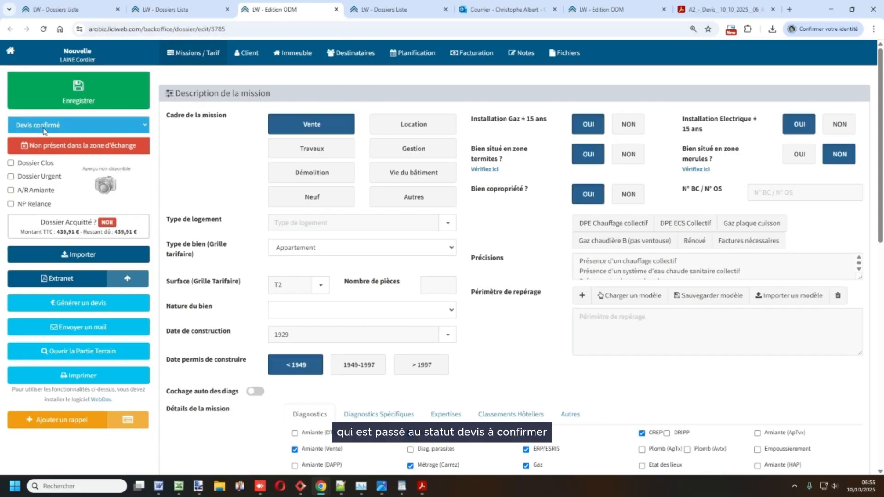
click(561, 54)
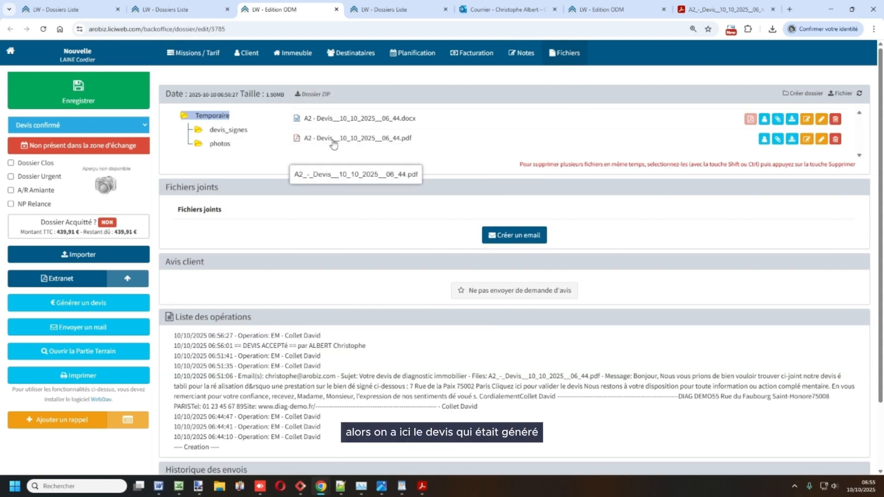
- Review the quote, signed quote and consentement_ADEME PDFs, then show the Planification summary
click(792, 139)
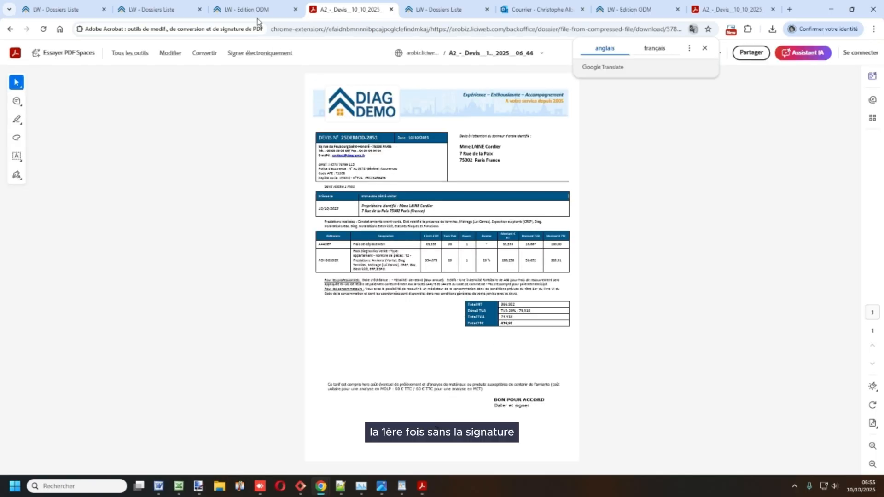
click(258, 10)
click(229, 130)
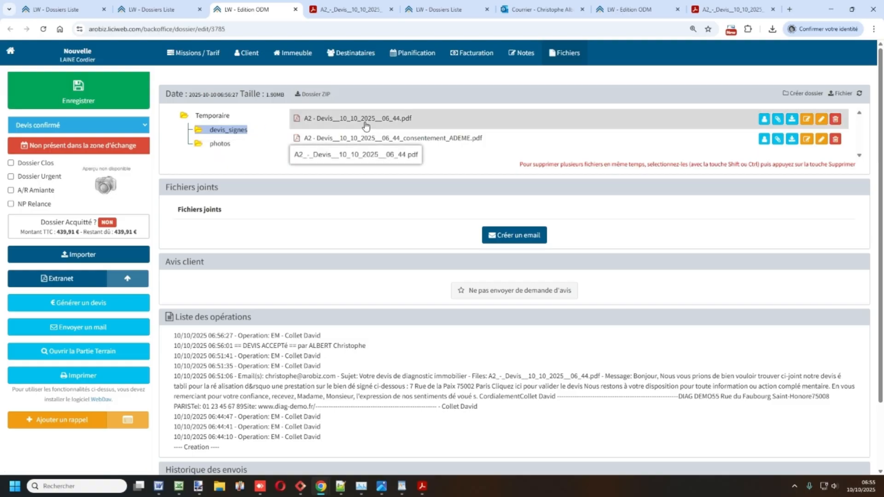
click(791, 118)
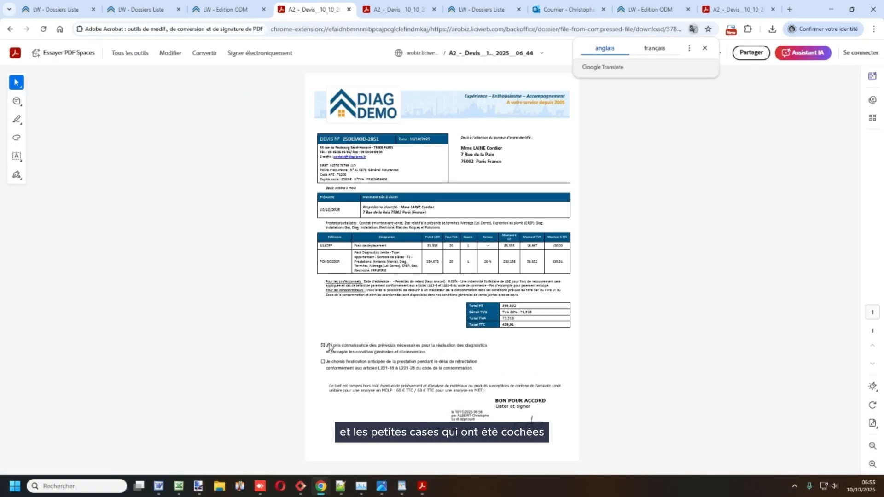
click(225, 9)
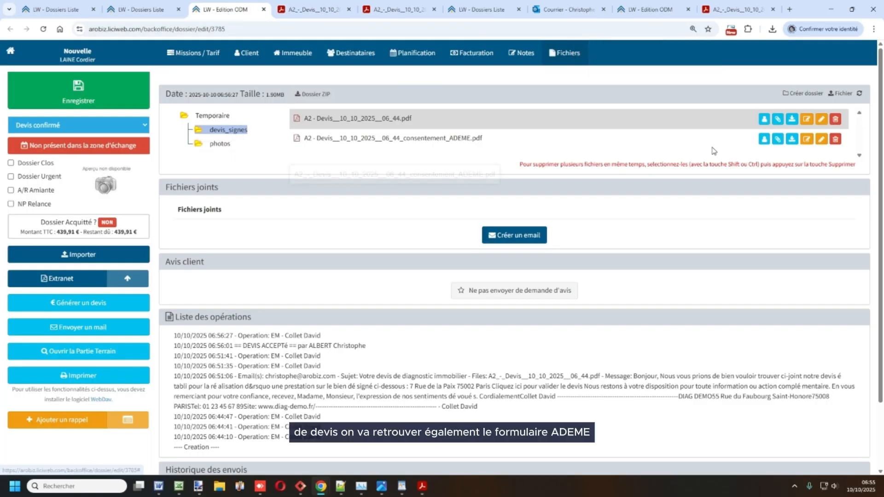
click(792, 138)
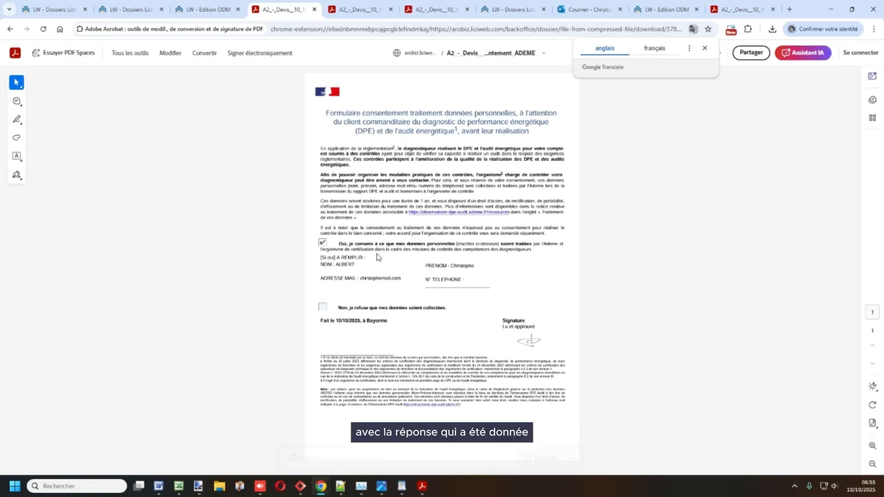
click(209, 6)
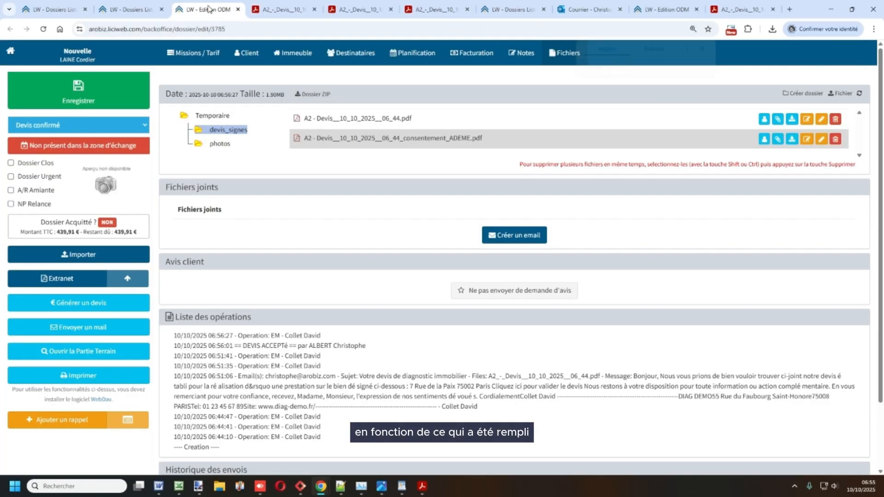
click(403, 55)
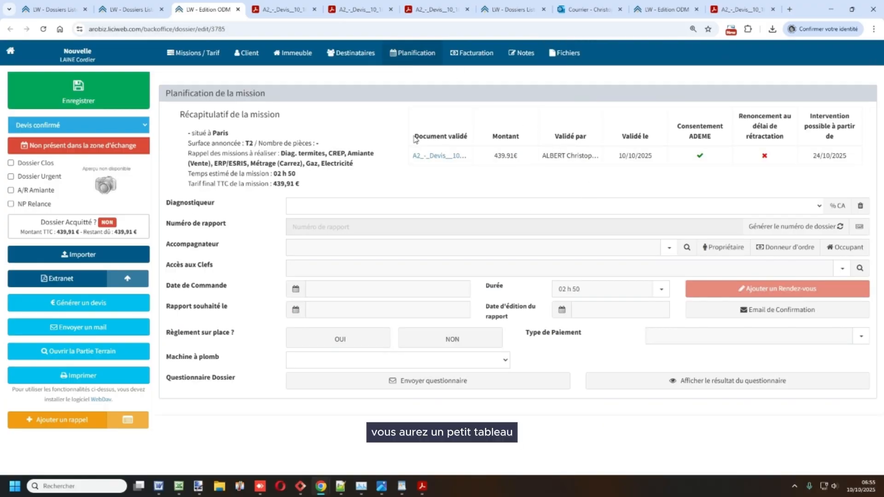
drag(416, 140, 791, 171)
click(790, 173)
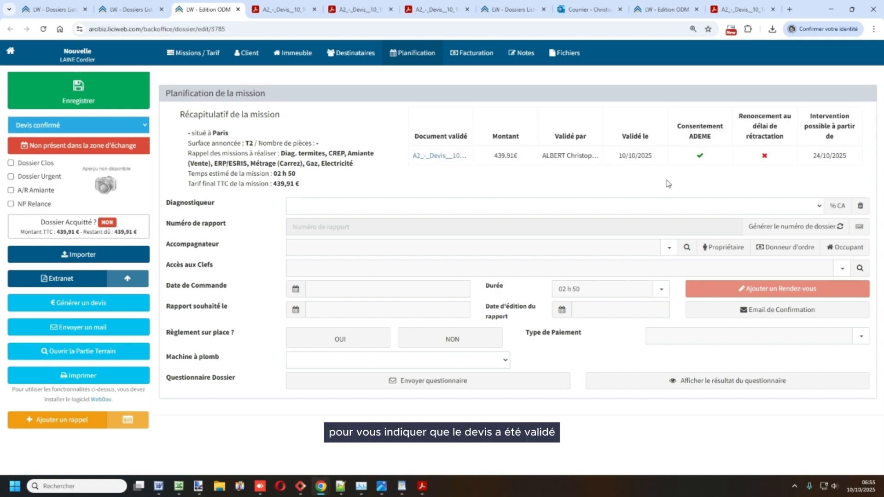